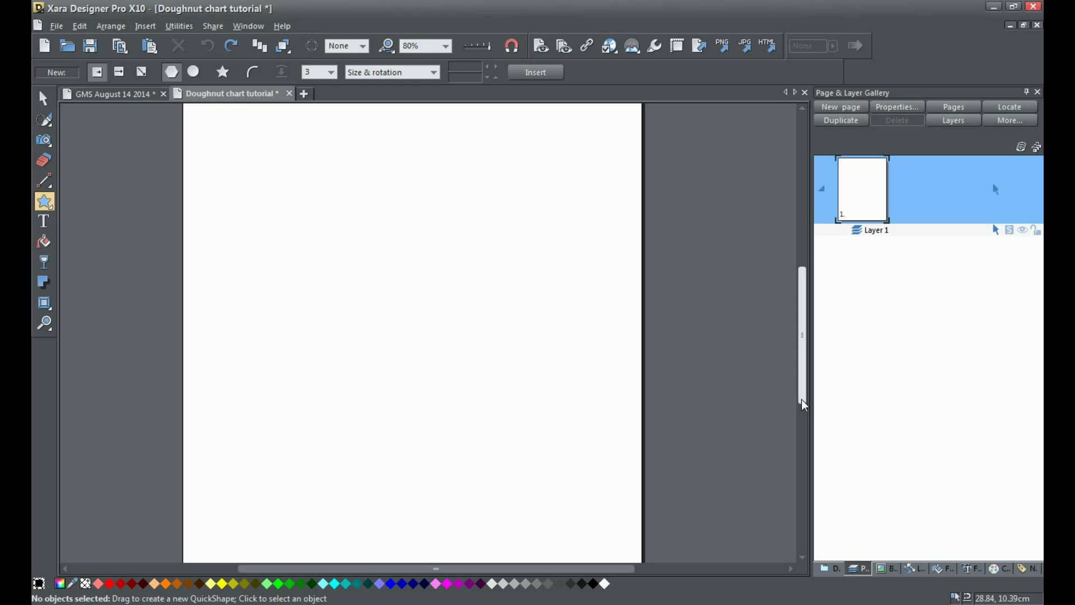
Show the centimetre rulers around the canvas via Window > Bars > Rulers
{"action": "mouse_move", "coordinate": [801, 399]}
{"action": "left_mouse_down"}
{"action": "mouse_move", "coordinate": [794, 335]}
{"action": "mouse_move", "coordinate": [799, 395]}
{"action": "left_mouse_up"}
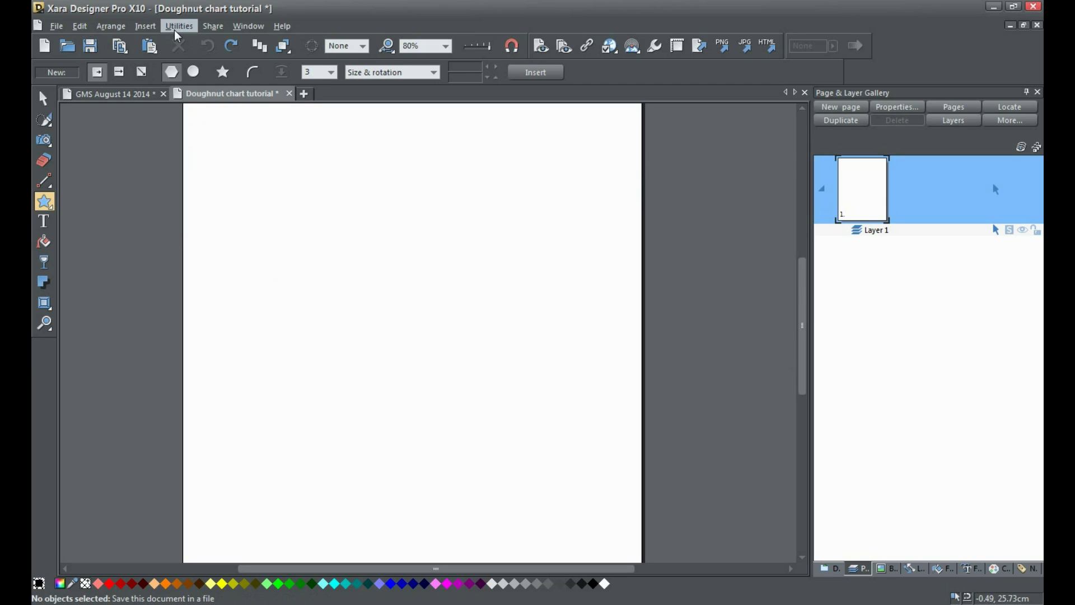
{"action": "left_click", "coordinate": [247, 25]}
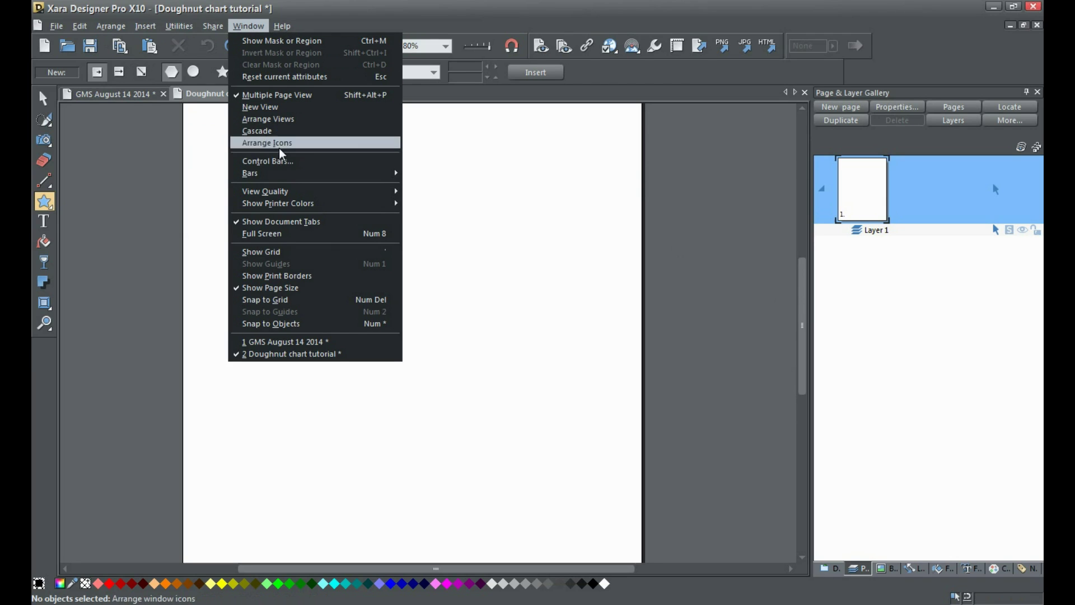
{"action": "mouse_move", "coordinate": [286, 172]}
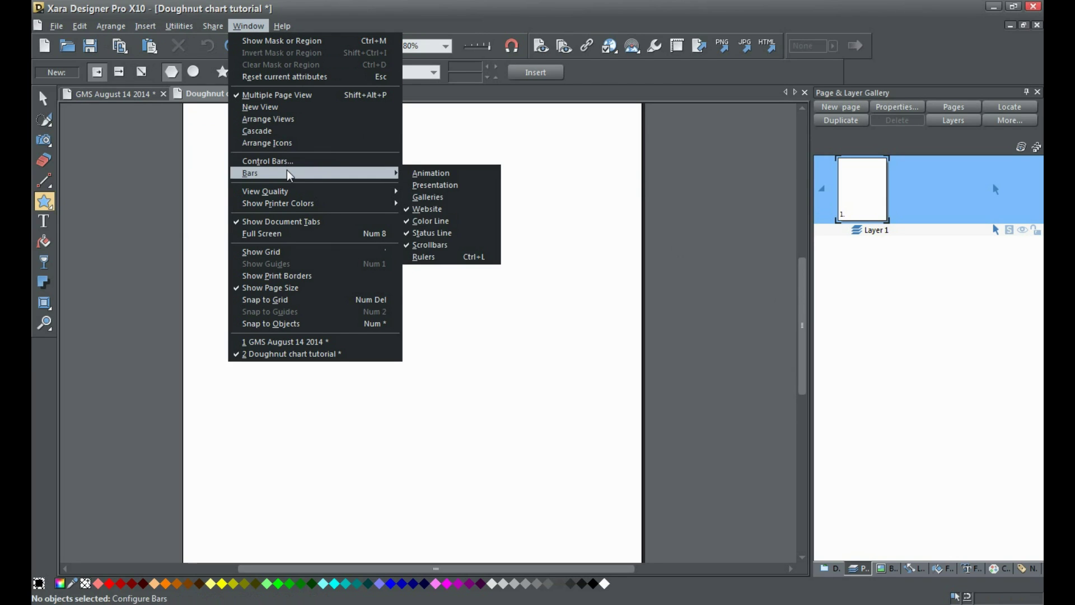
{"action": "left_click", "coordinate": [447, 261]}
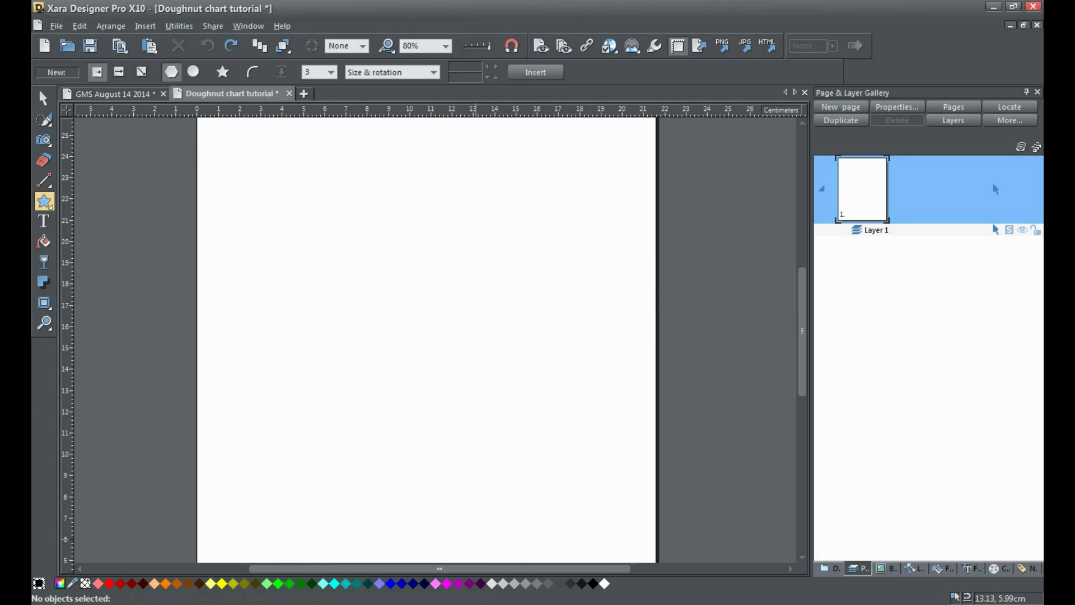
Enable Snap to objects and add a vertical guideline at the page's horizontal centre
{"action": "mouse_move", "coordinate": [804, 386]}
{"action": "left_mouse_down"}
{"action": "mouse_move", "coordinate": [804, 352]}
{"action": "mouse_move", "coordinate": [802, 374]}
{"action": "mouse_move", "coordinate": [804, 364]}
{"action": "left_mouse_up"}
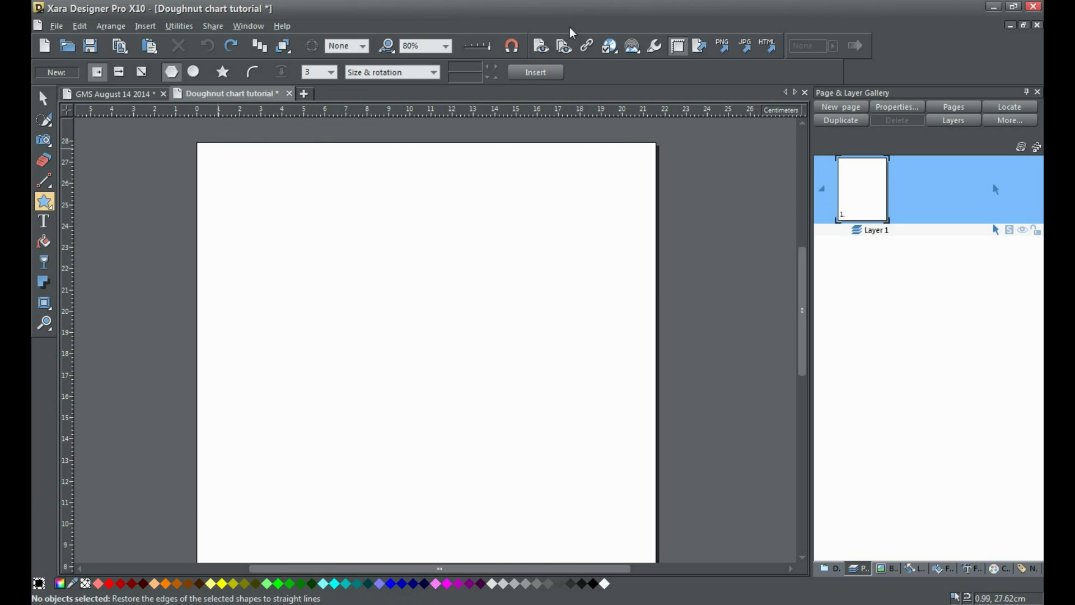
{"action": "left_click", "coordinate": [514, 50]}
{"action": "left_click", "coordinate": [515, 49]}
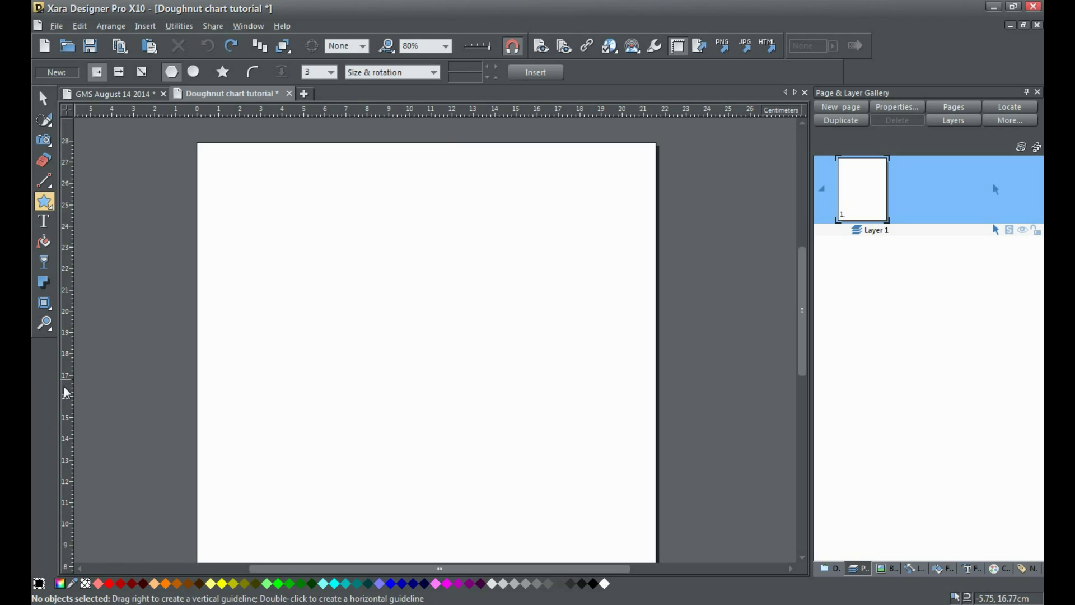
{"action": "left_click_drag", "start_coordinate": [64, 387], "coordinate": [64, 387]}
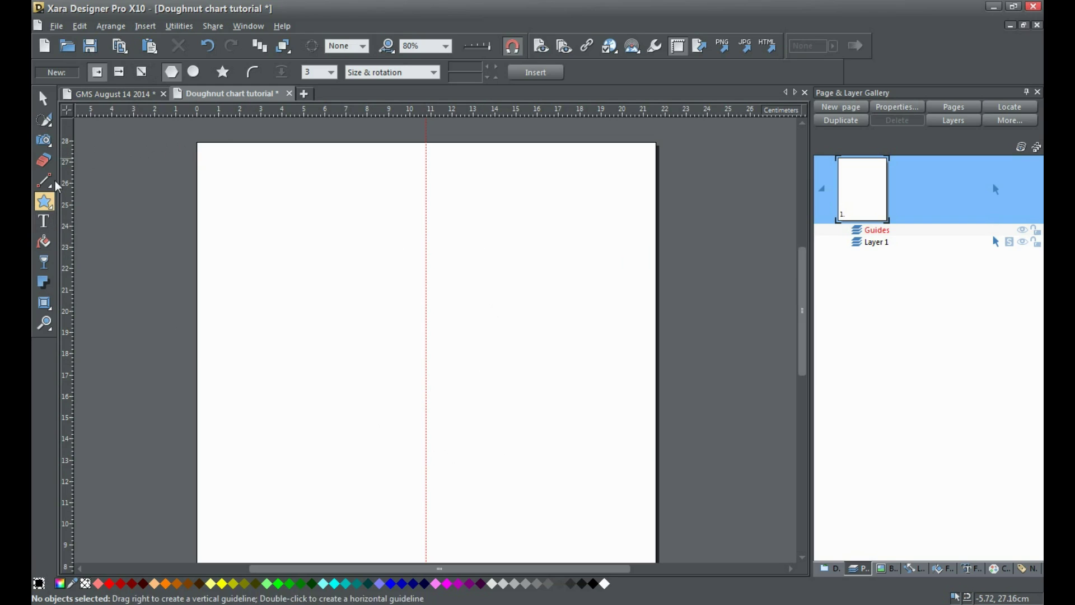
{"action": "mouse_move", "coordinate": [45, 205]}
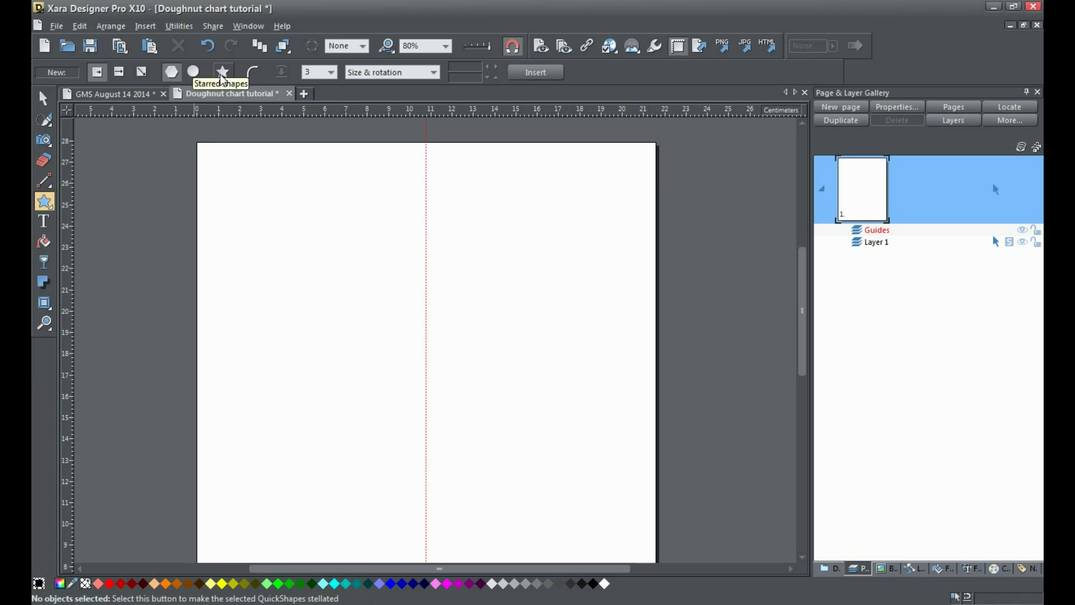
Change the QuickShape Number of sides from 3 to 14
{"action": "left_click", "coordinate": [331, 74]}
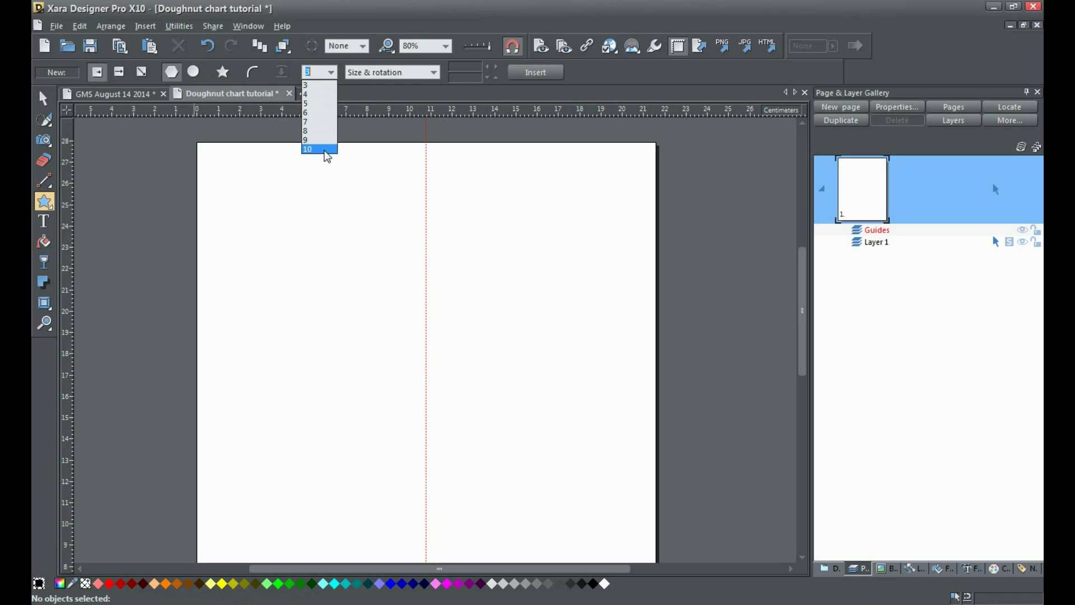
{"action": "left_click", "coordinate": [312, 71]}
{"action": "double_click", "coordinate": [312, 71]}
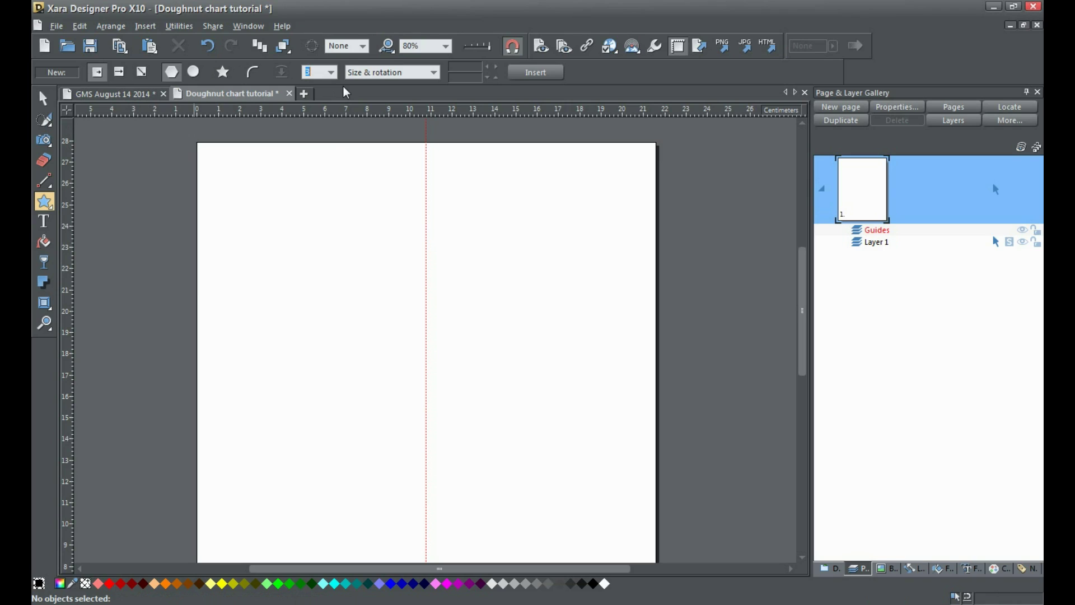
{"action": "type", "text": "14"}
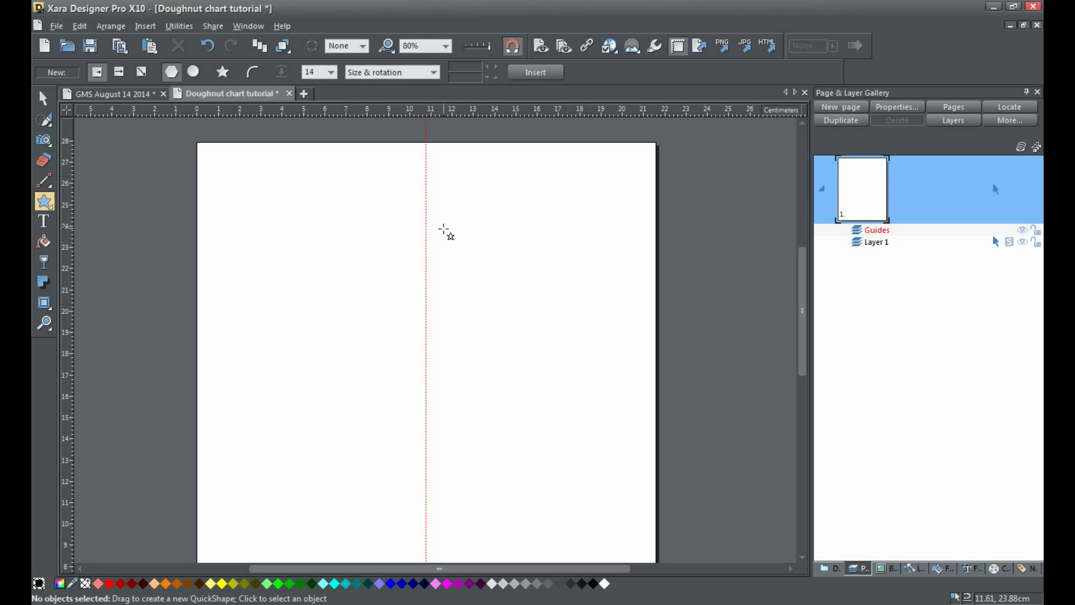
Keep the outline width at None and draw a black 14-sided polygon about 16.02cm across from the guideline
{"action": "left_click", "coordinate": [364, 45]}
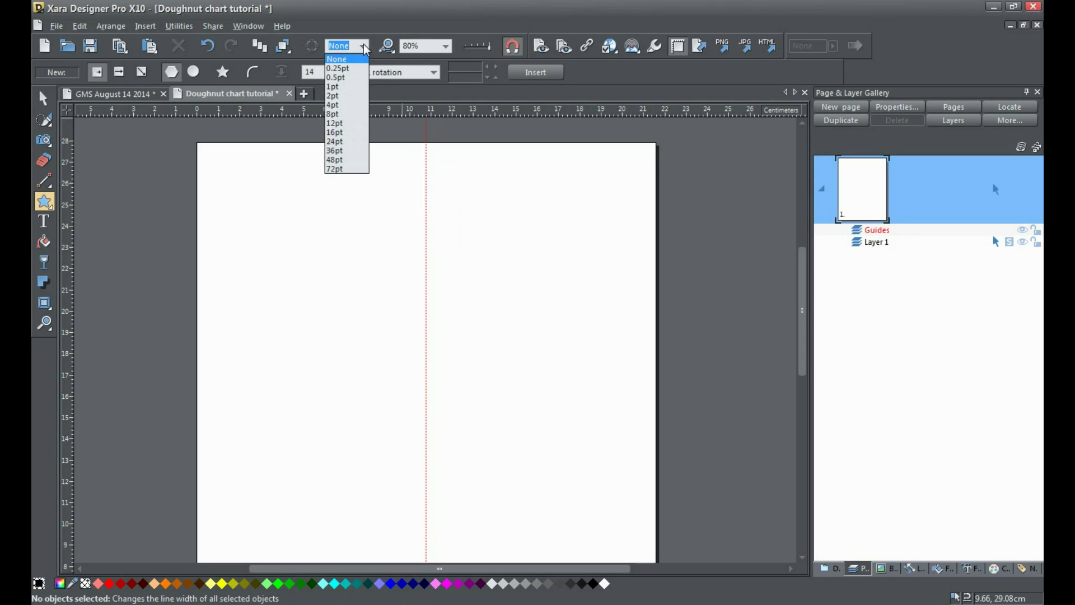
{"action": "left_click", "coordinate": [339, 56]}
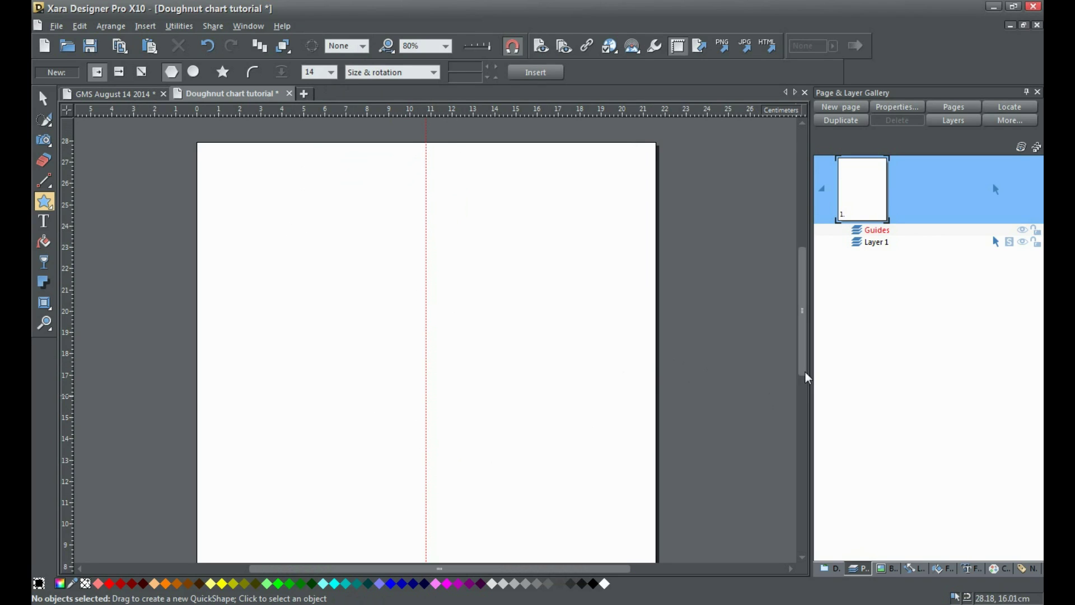
{"action": "left_click_drag", "start_coordinate": [804, 345], "coordinate": [802, 370]}
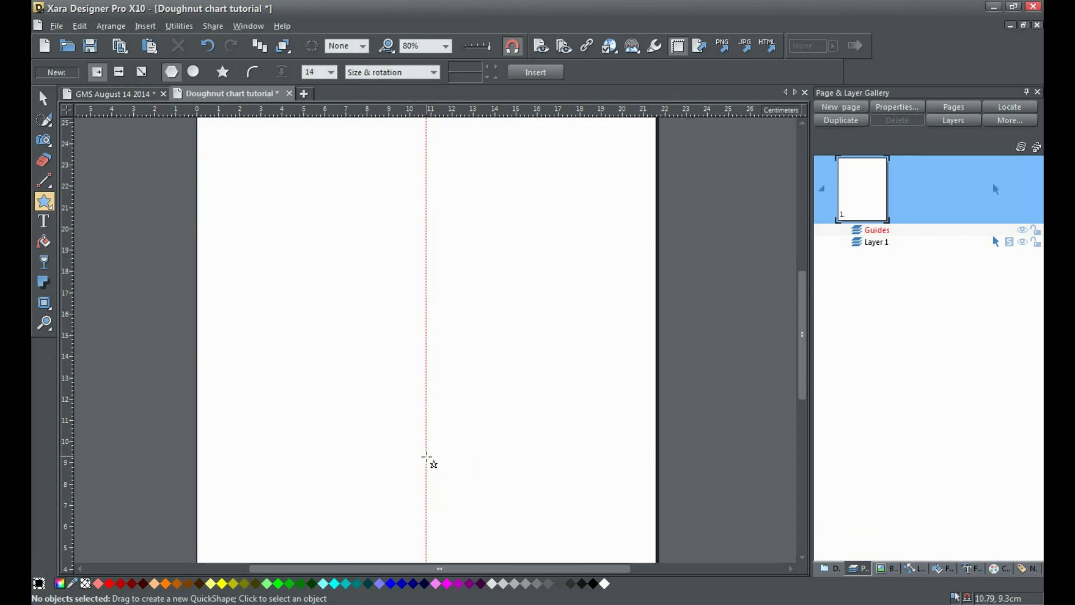
{"action": "left_click_drag", "start_coordinate": [427, 456], "coordinate": [465, 293]}
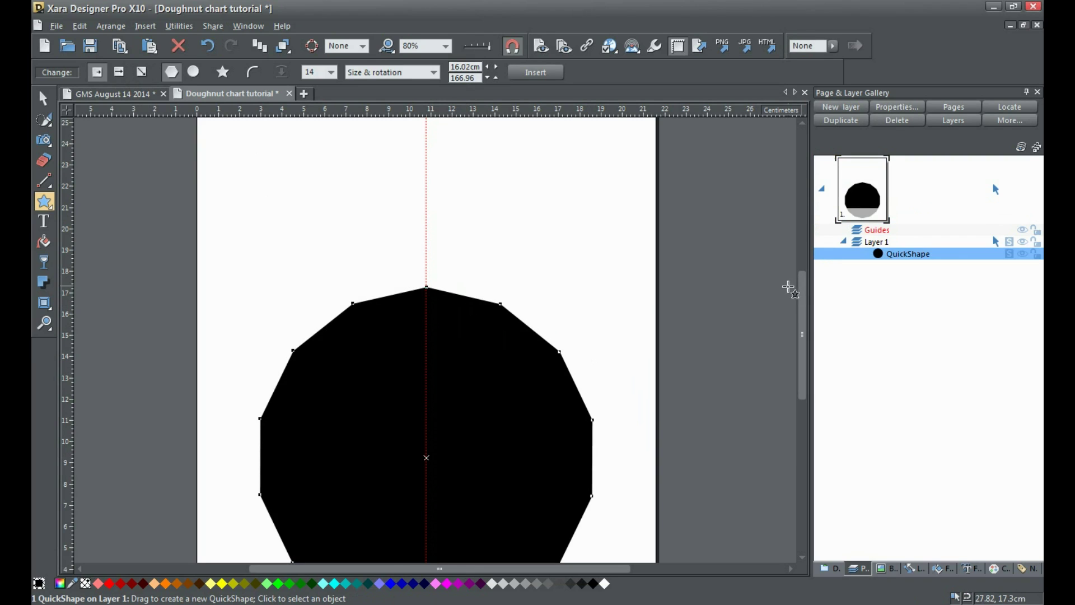
Drag the black polygon up to near the page centre, keeping it snapped to the guideline
{"action": "key", "text": "F2"}
{"action": "scroll", "coordinate": [429, 176], "scroll_direction": "down", "scroll_amount": 3}
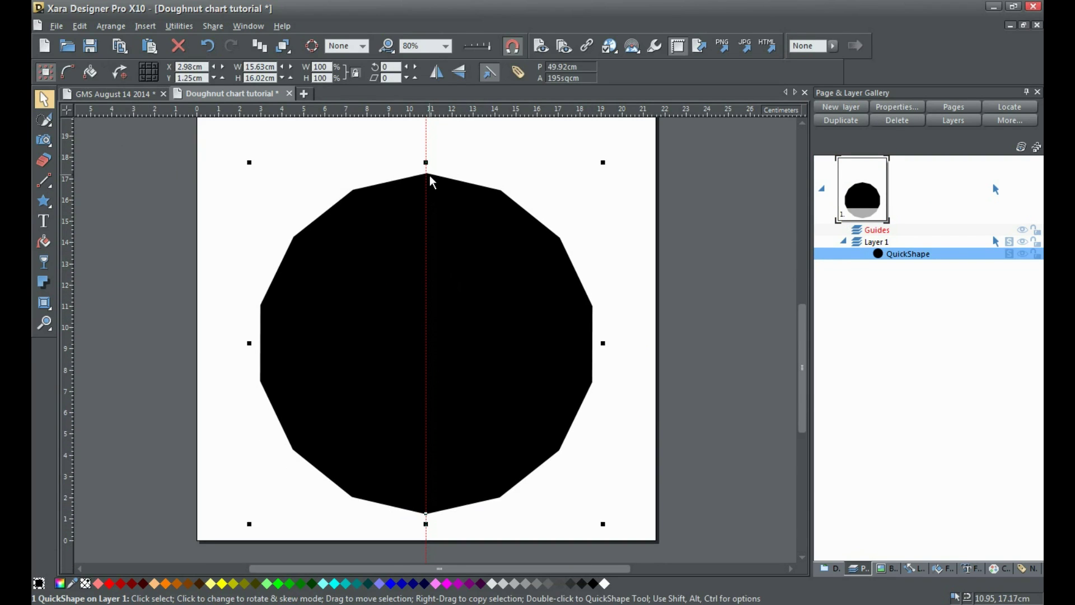
{"action": "left_click", "coordinate": [429, 176]}
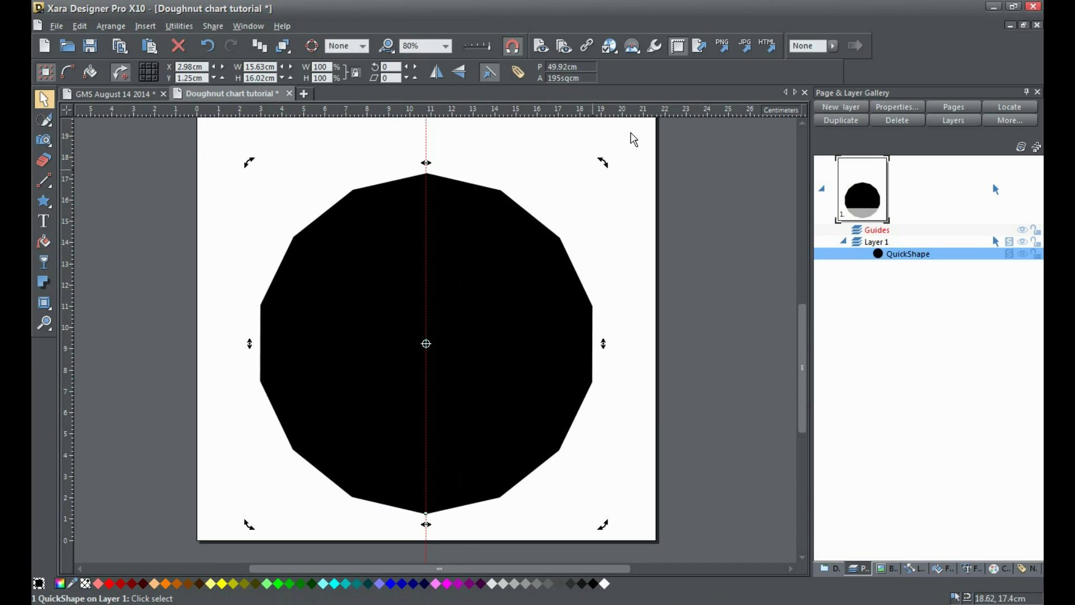
{"action": "left_click_drag", "start_coordinate": [547, 363], "coordinate": [546, 266]}
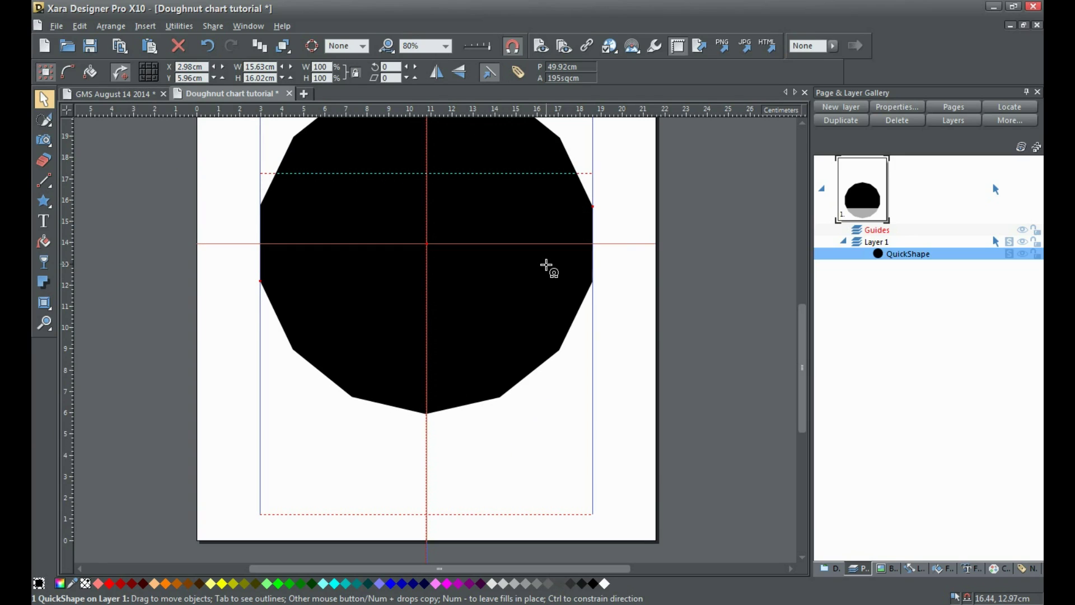
{"action": "left_click_drag", "start_coordinate": [546, 267], "coordinate": [545, 267]}
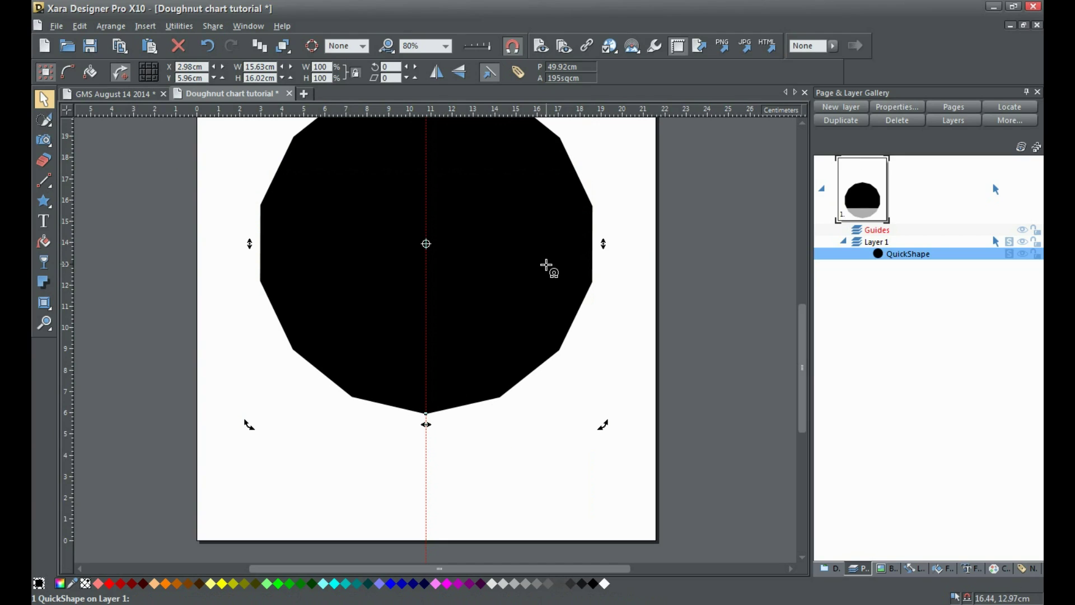
{"action": "left_click_drag", "start_coordinate": [801, 419], "coordinate": [801, 388]}
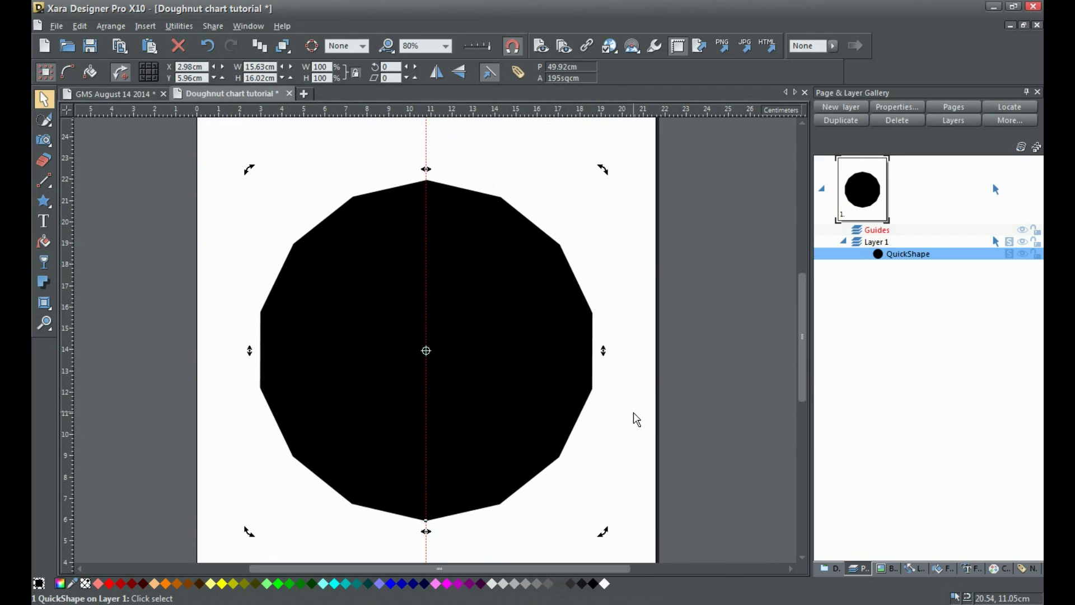
{"action": "scroll", "coordinate": [636, 419], "scroll_direction": "down", "scroll_amount": 2}
{"action": "scroll", "coordinate": [636, 418], "scroll_direction": "up", "scroll_amount": 1}
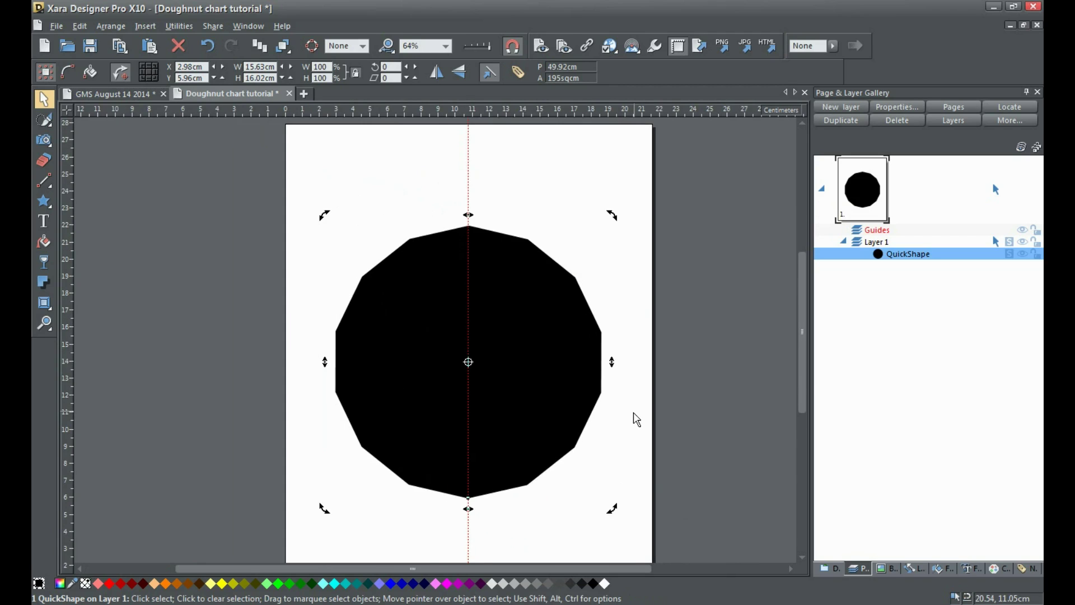
{"action": "scroll", "coordinate": [633, 412], "scroll_direction": "up", "scroll_amount": 1}
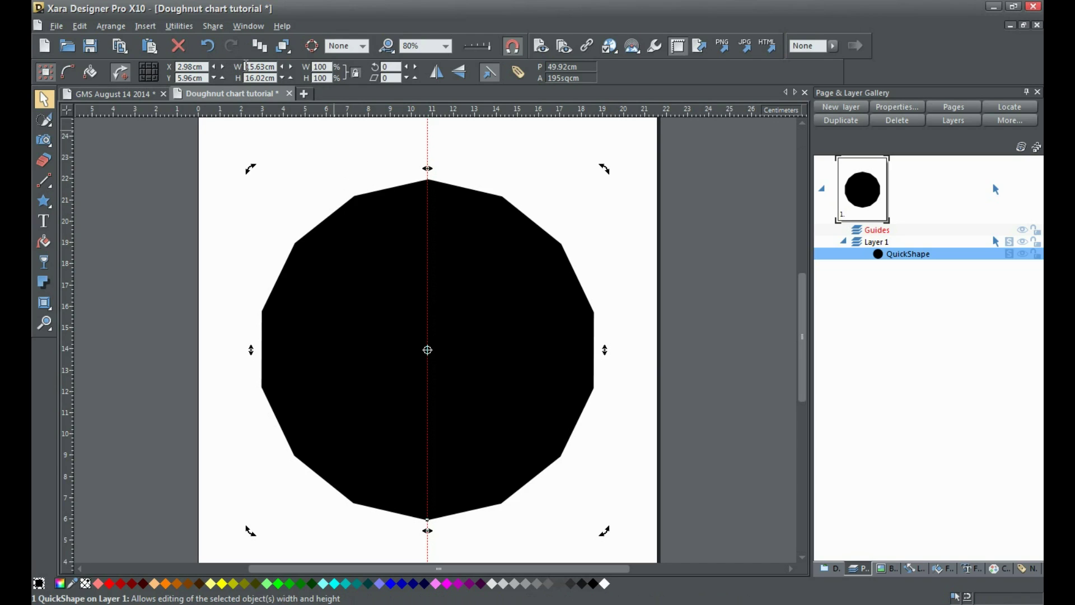
Set the polygon's width and height to 15cm and lock its aspect ratio
{"action": "left_click_drag", "start_coordinate": [246, 66], "coordinate": [267, 64]}
{"action": "type", "text": "15"}
{"action": "left_click_drag", "start_coordinate": [250, 79], "coordinate": [265, 68]}
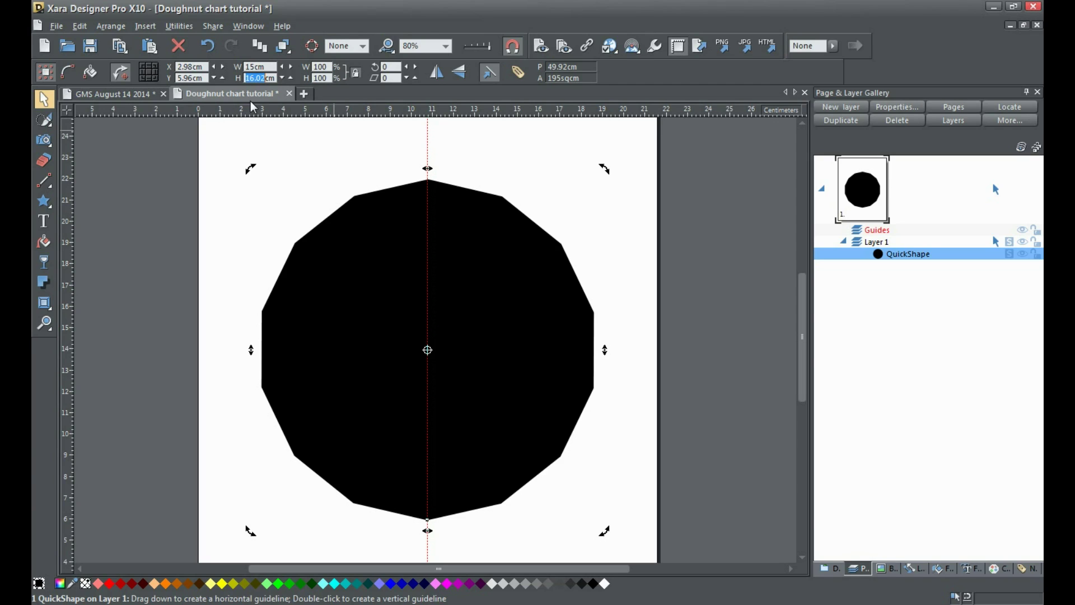
{"action": "type", "text": "15"}
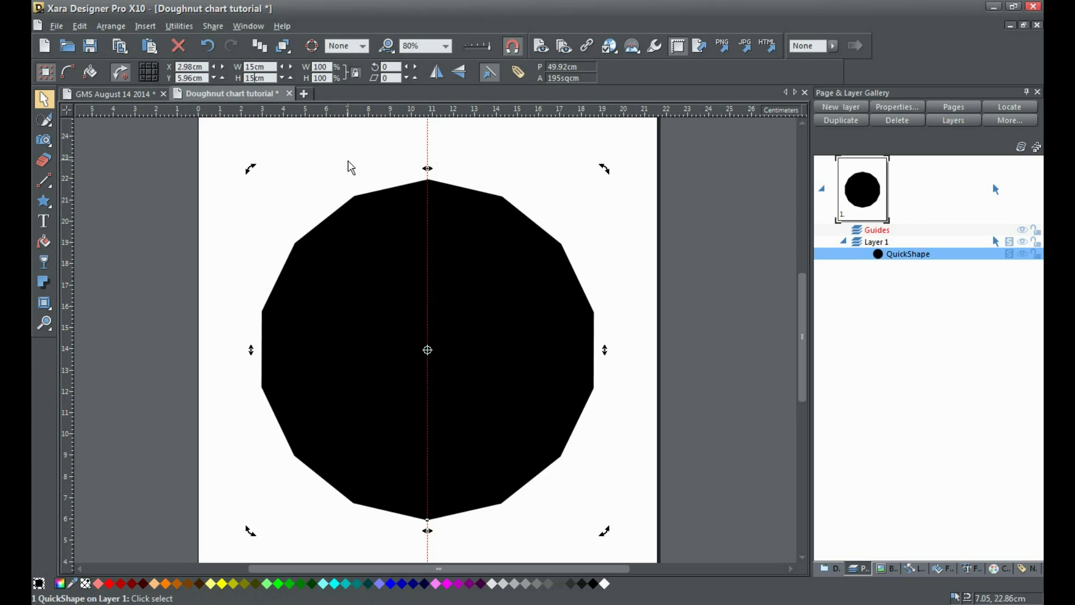
{"action": "left_click", "coordinate": [356, 74]}
{"action": "key", "text": "Return"}
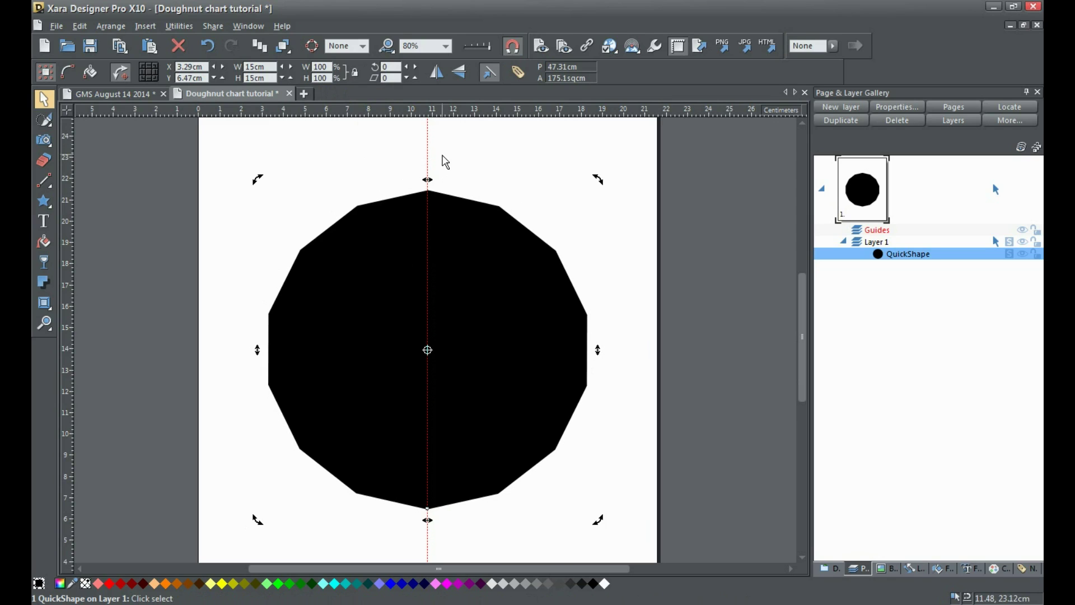
{"action": "left_click", "coordinate": [357, 74]}
Move the QuickShape from Layer 1 onto the Guides layer in the Page & Layer Gallery, then deselect it
{"action": "scroll", "coordinate": [803, 381], "scroll_direction": "down", "scroll_amount": 1}
{"action": "scroll", "coordinate": [804, 381], "scroll_direction": "down", "scroll_amount": 1}
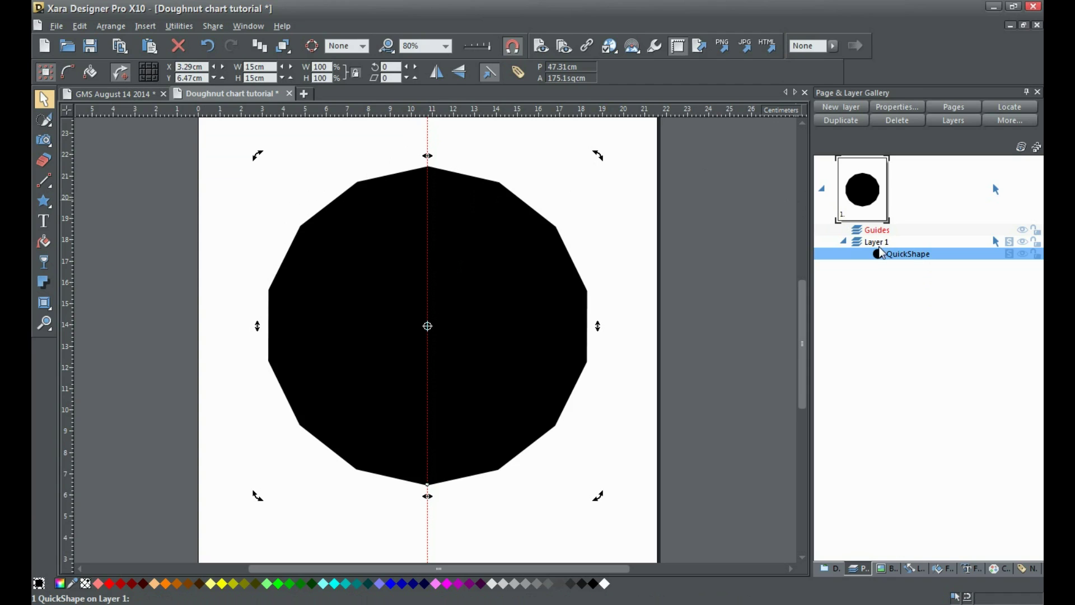
{"action": "left_click_drag", "start_coordinate": [896, 258], "coordinate": [896, 235]}
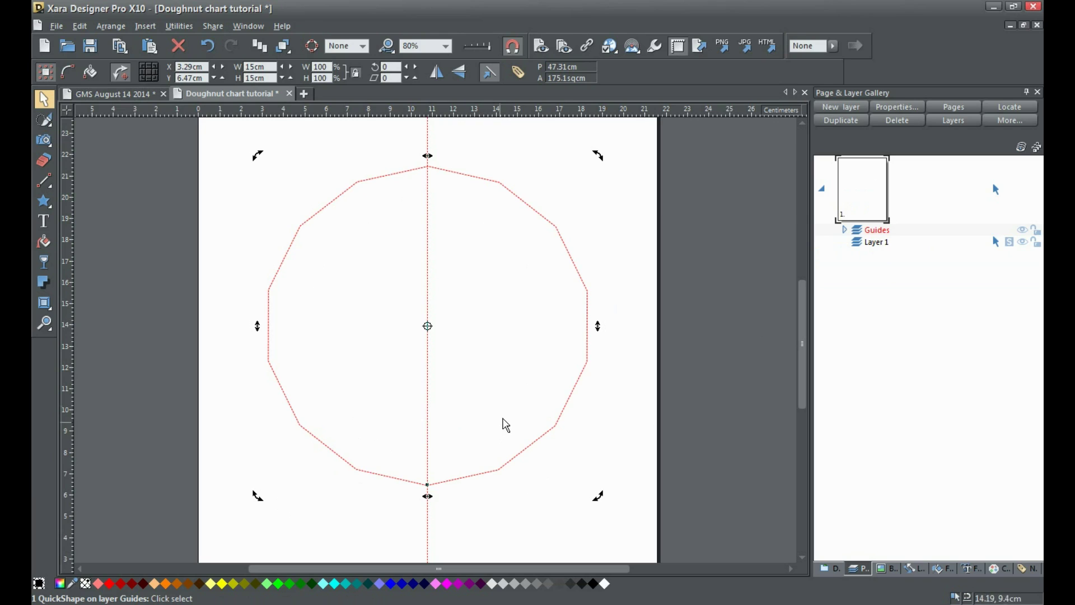
{"action": "scroll", "coordinate": [608, 345], "scroll_direction": "down", "scroll_amount": 1, "text": "ctrl"}
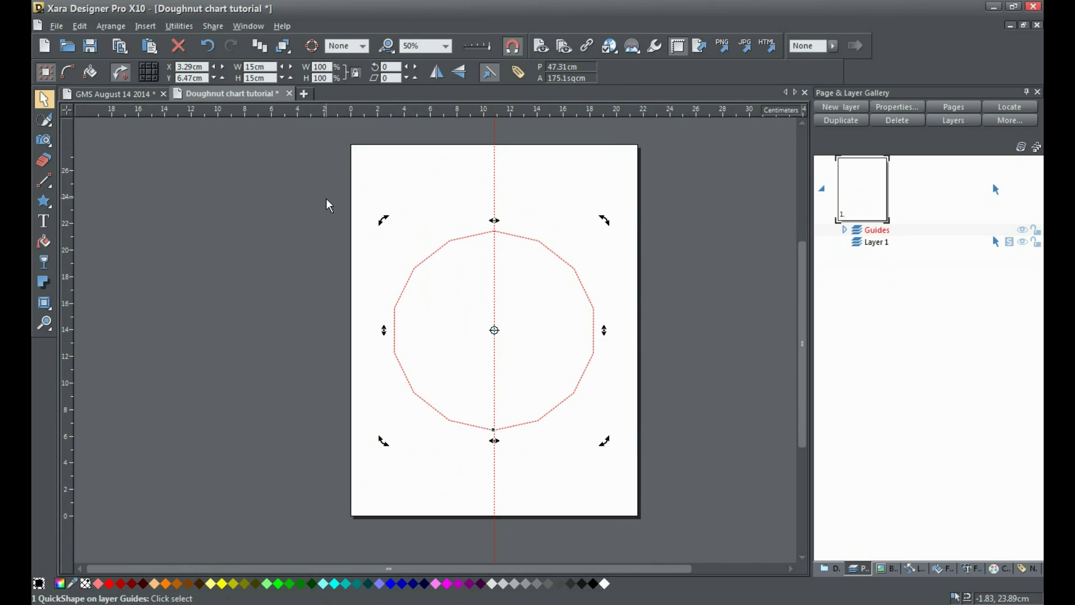
{"action": "left_click", "coordinate": [327, 200]}
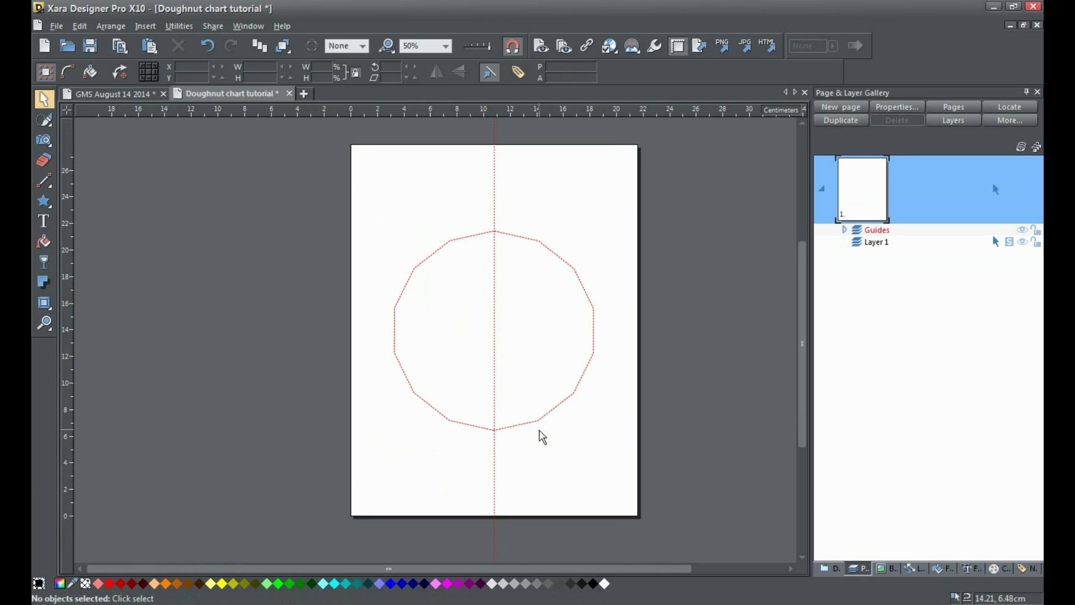
{"action": "scroll", "coordinate": [541, 435], "scroll_direction": "up", "scroll_amount": 1, "text": "ctrl"}
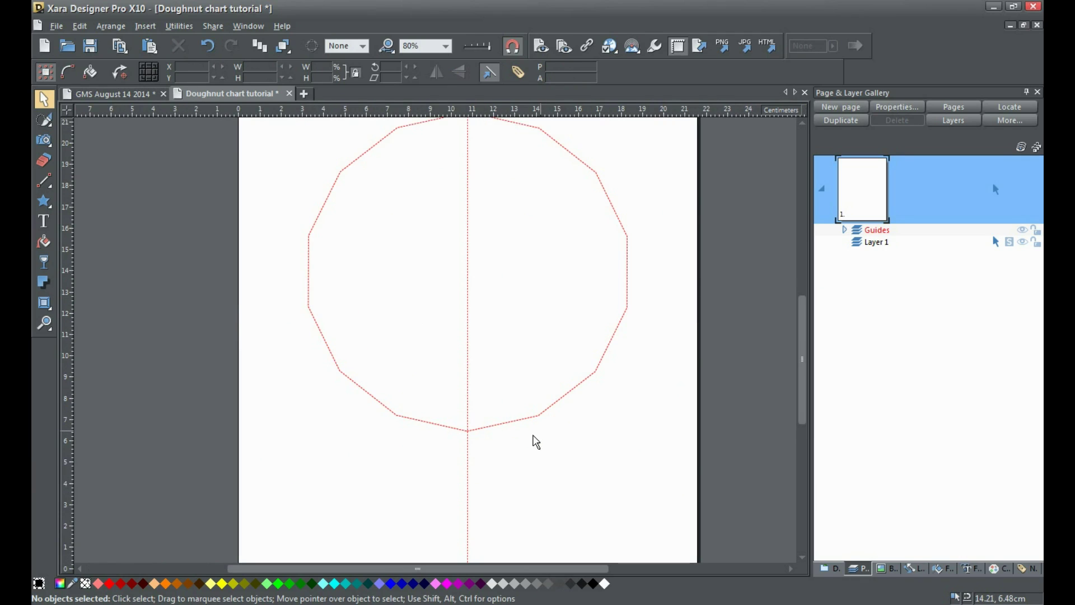
{"action": "left_click_drag", "start_coordinate": [802, 411], "coordinate": [798, 388]}
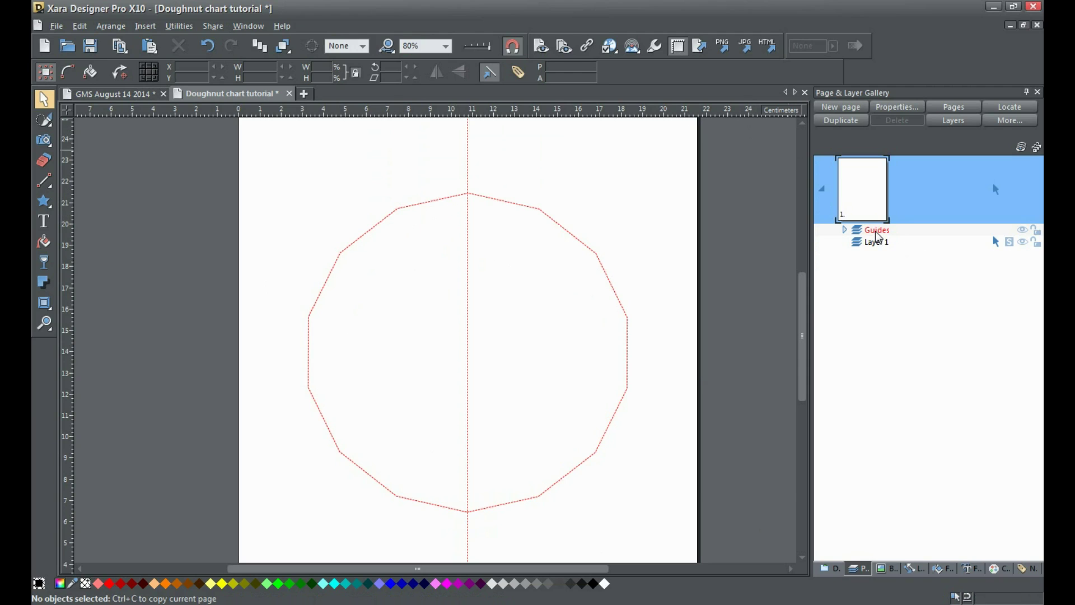
Lock the Guides layer and draw a black 9.93cm circle over the polygon guide's upper-left area
{"action": "left_click", "coordinate": [1037, 230]}
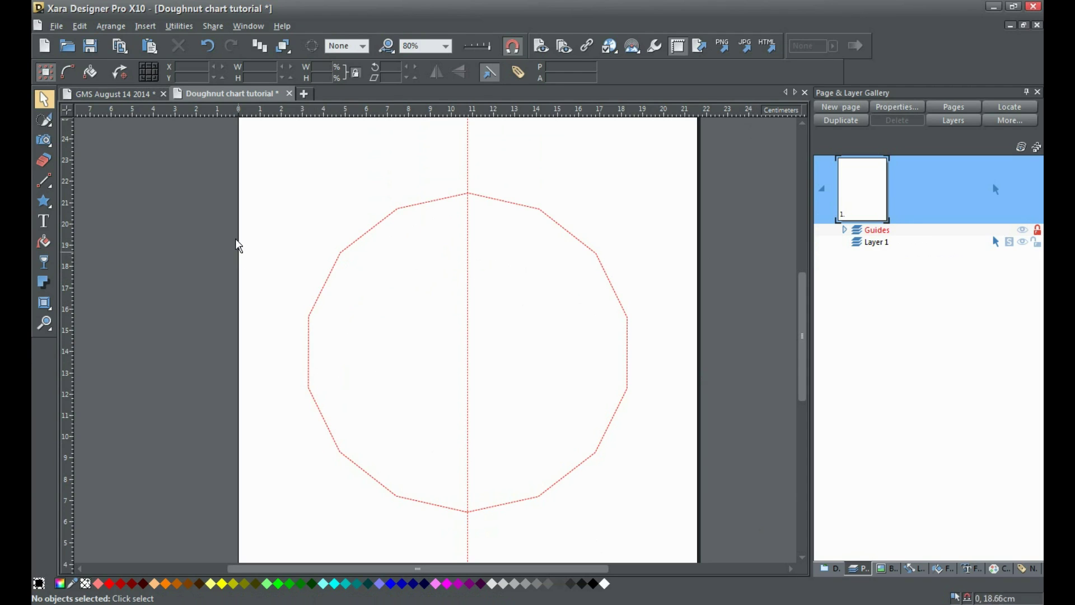
{"action": "mouse_move", "coordinate": [39, 143]}
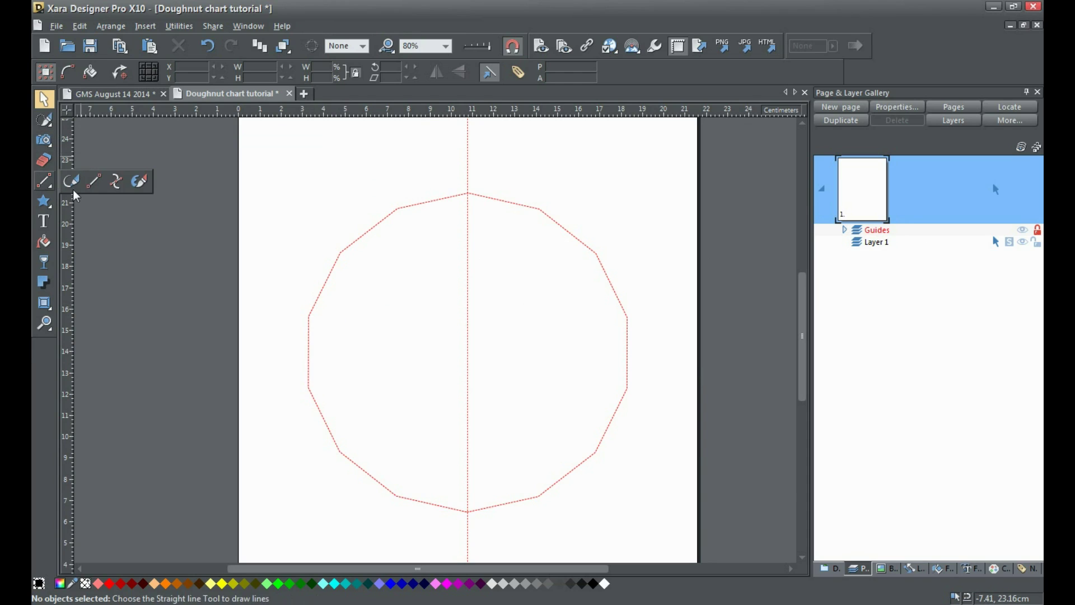
{"action": "mouse_move", "coordinate": [45, 207]}
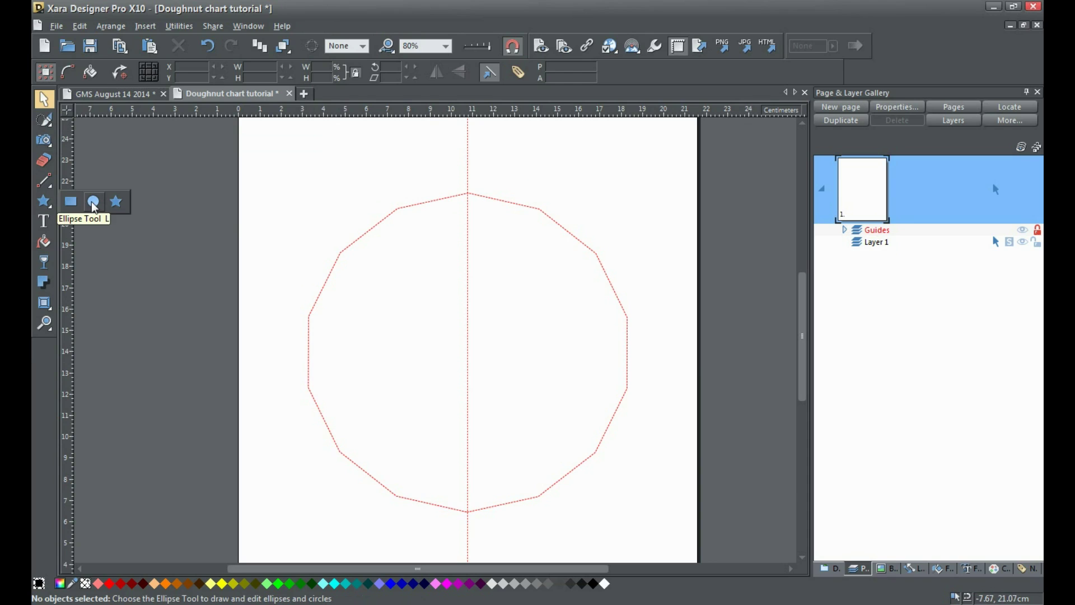
{"action": "left_click", "coordinate": [93, 203]}
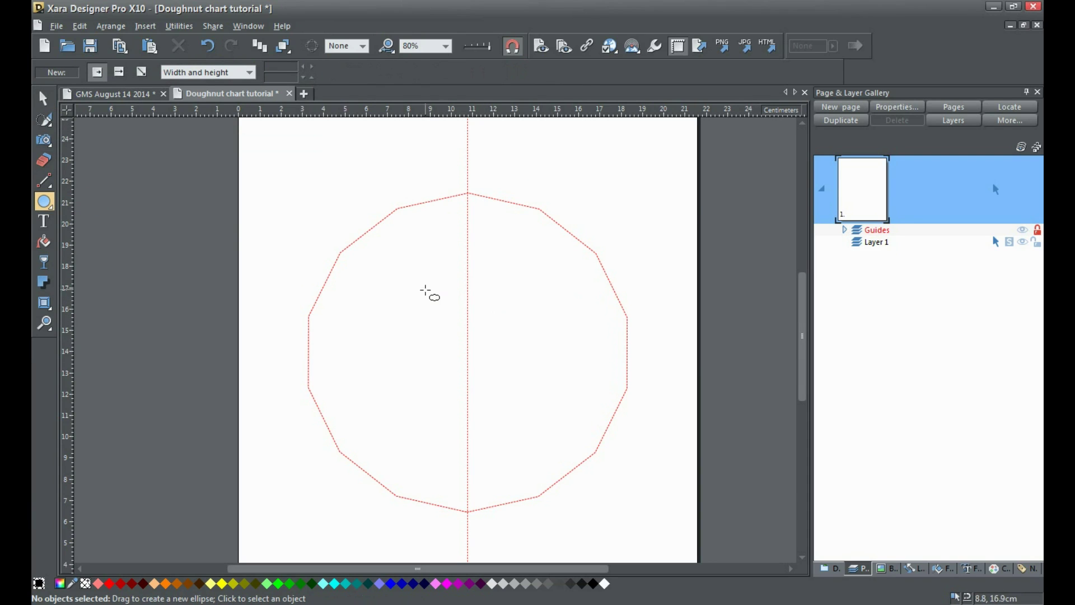
{"action": "left_click_drag", "start_coordinate": [393, 279], "coordinate": [469, 353]}
Drag the black circle with the Selector tool until it snaps to the polygon guide's centre
{"action": "left_click", "coordinate": [42, 100]}
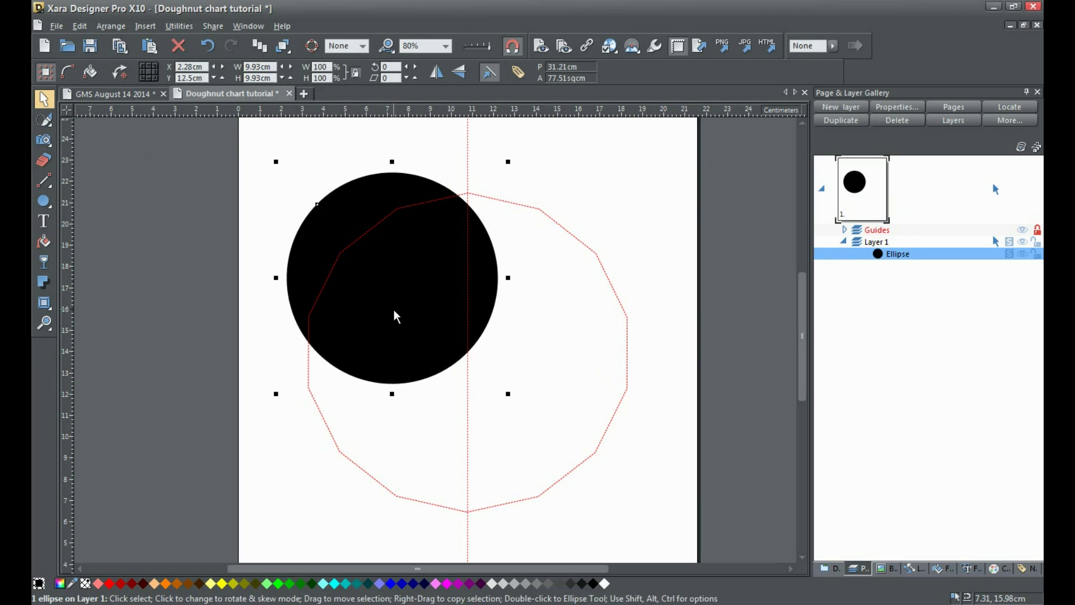
{"action": "left_click_drag", "start_coordinate": [394, 311], "coordinate": [471, 383]}
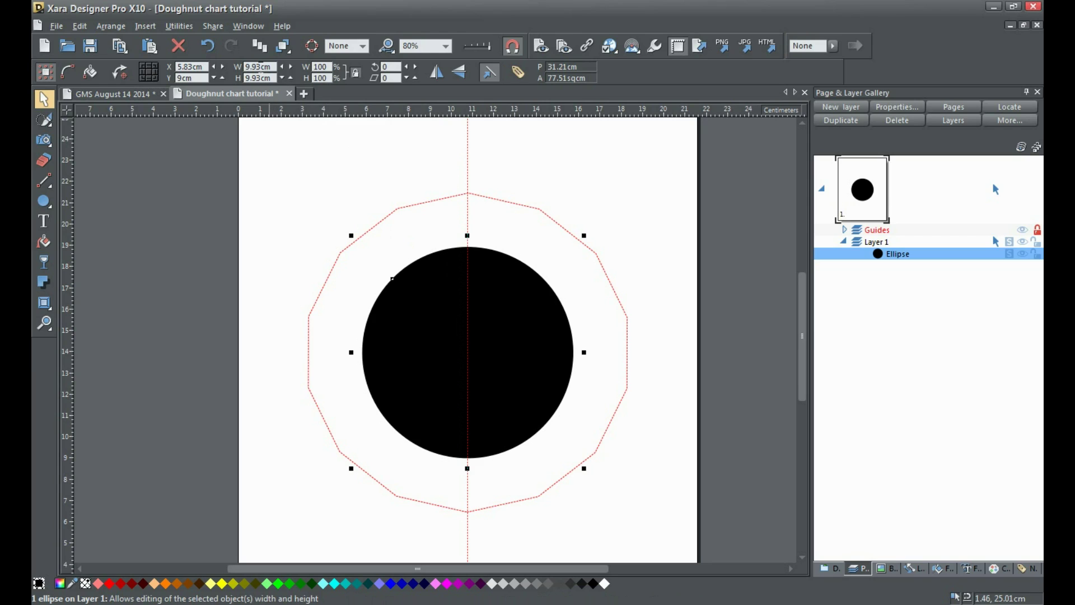
Resize the circle to 12cm by 12cm and stack an identical copy in place on it
{"action": "double_click", "coordinate": [258, 66]}
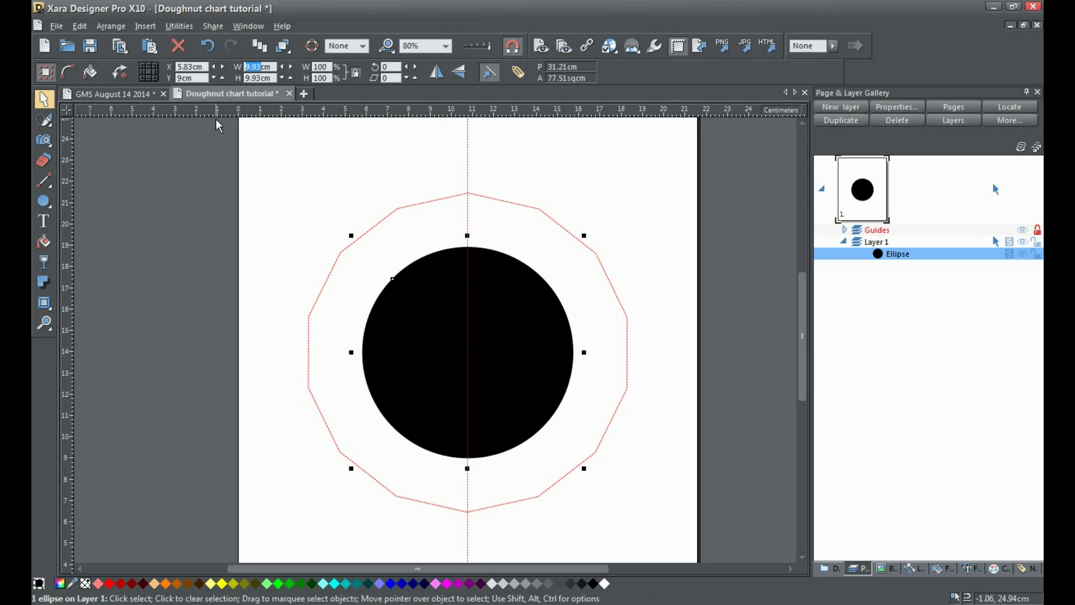
{"action": "type", "text": "12"}
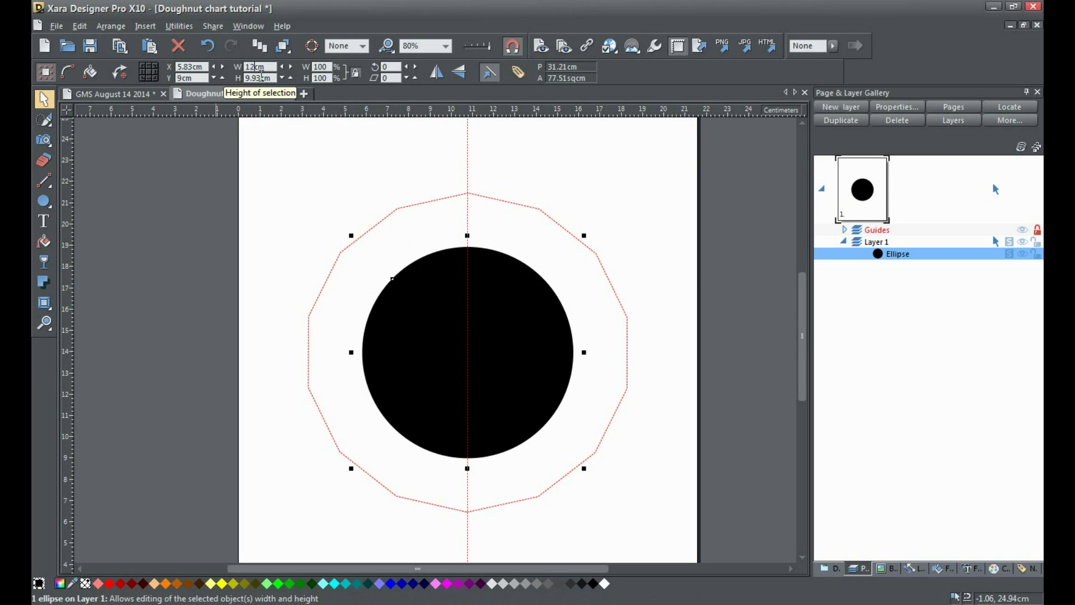
{"action": "left_click_drag", "start_coordinate": [262, 74], "coordinate": [245, 76]}
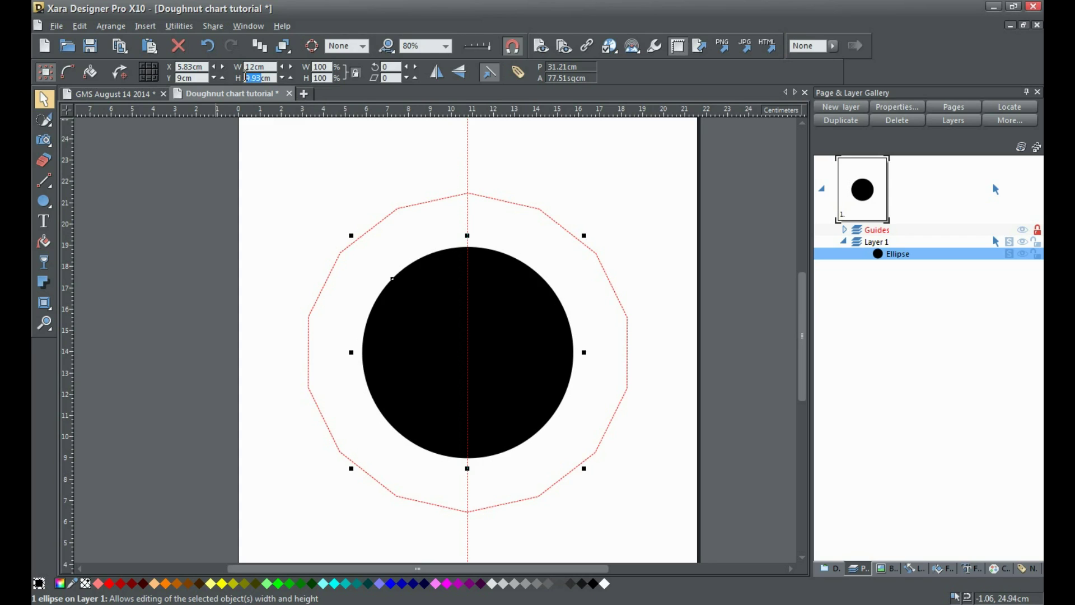
{"action": "type", "text": "12"}
{"action": "key", "text": "Return"}
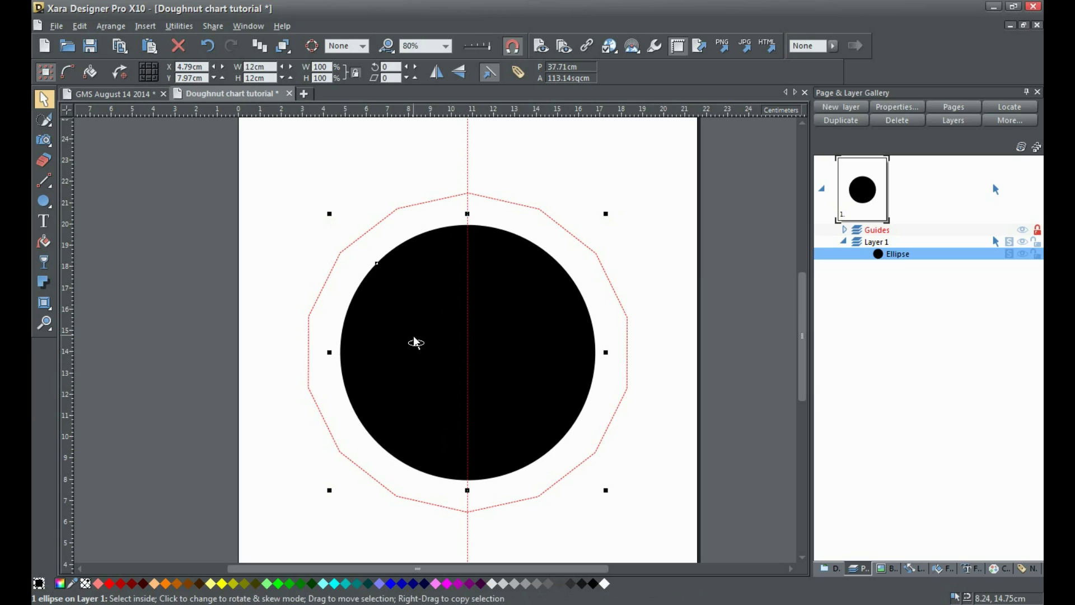
{"action": "key", "text": "ctrl+k"}
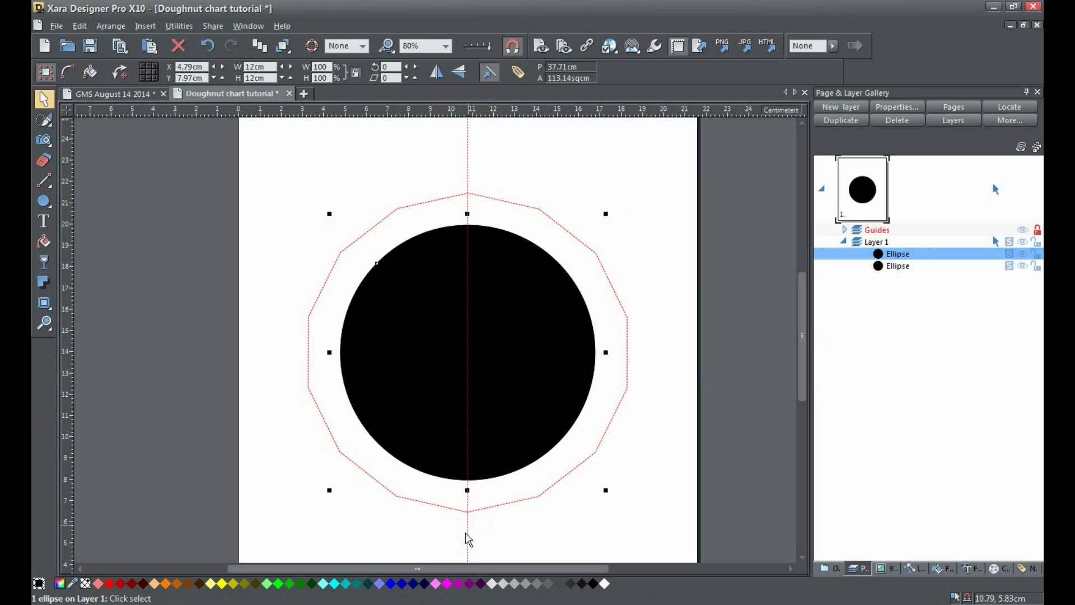
Fill the top circle pink, resize it to 9 x 9 cm, and select both circles
{"action": "left_click", "coordinate": [436, 584]}
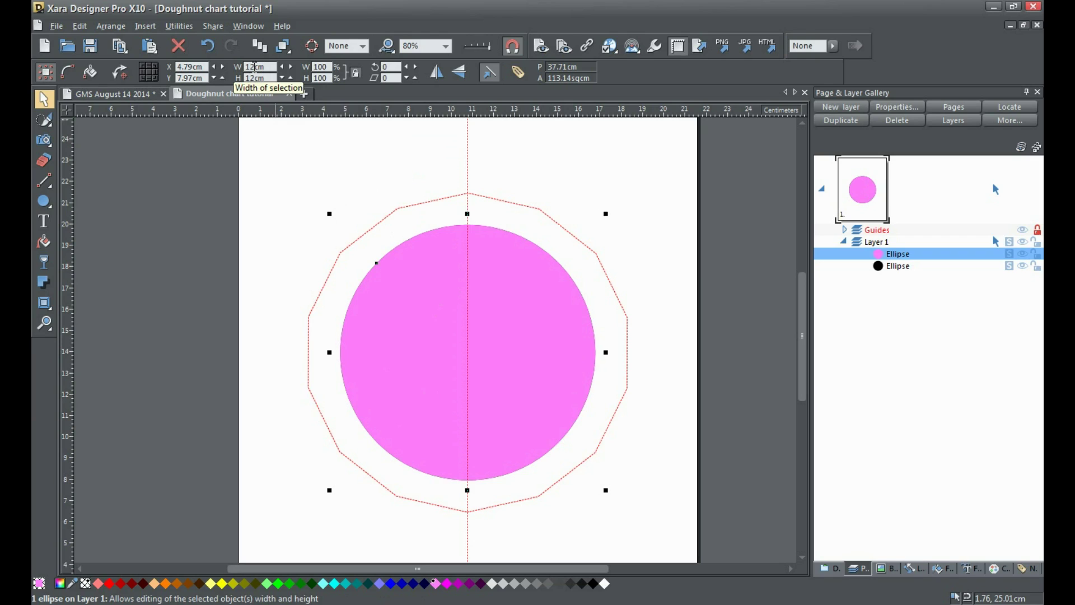
{"action": "left_click_drag", "start_coordinate": [255, 66], "coordinate": [245, 65]}
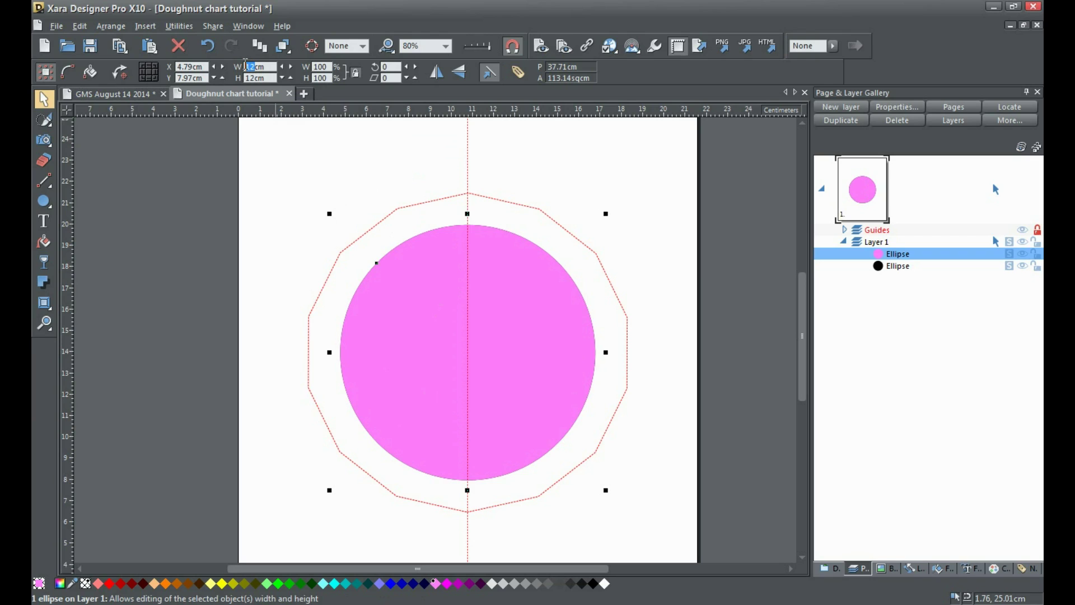
{"action": "type", "text": "9"}
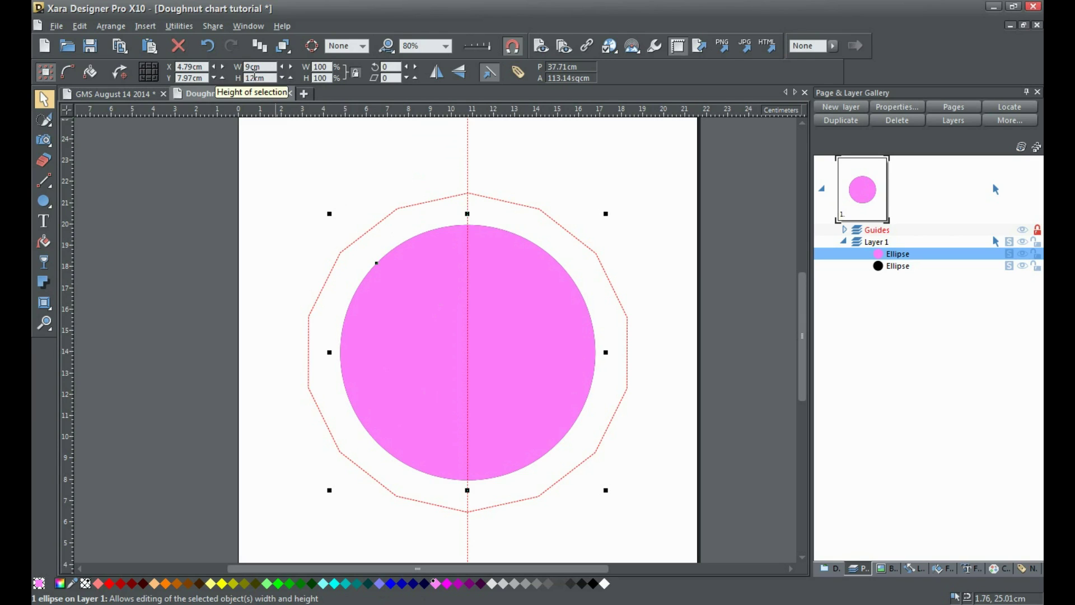
{"action": "left_click_drag", "start_coordinate": [255, 77], "coordinate": [245, 77]}
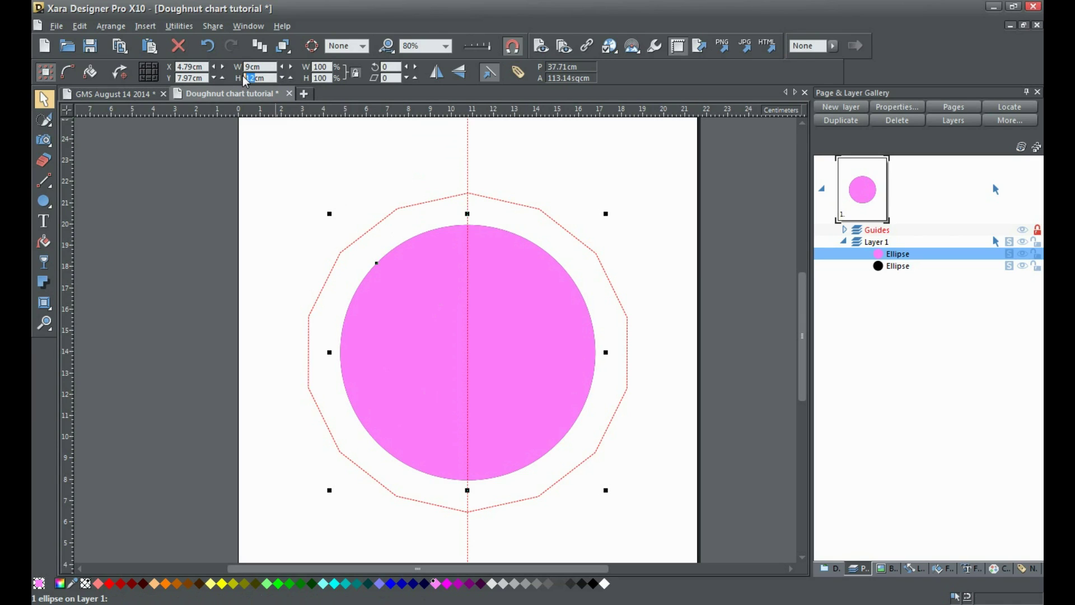
{"action": "type", "text": "9"}
{"action": "key", "text": "Return"}
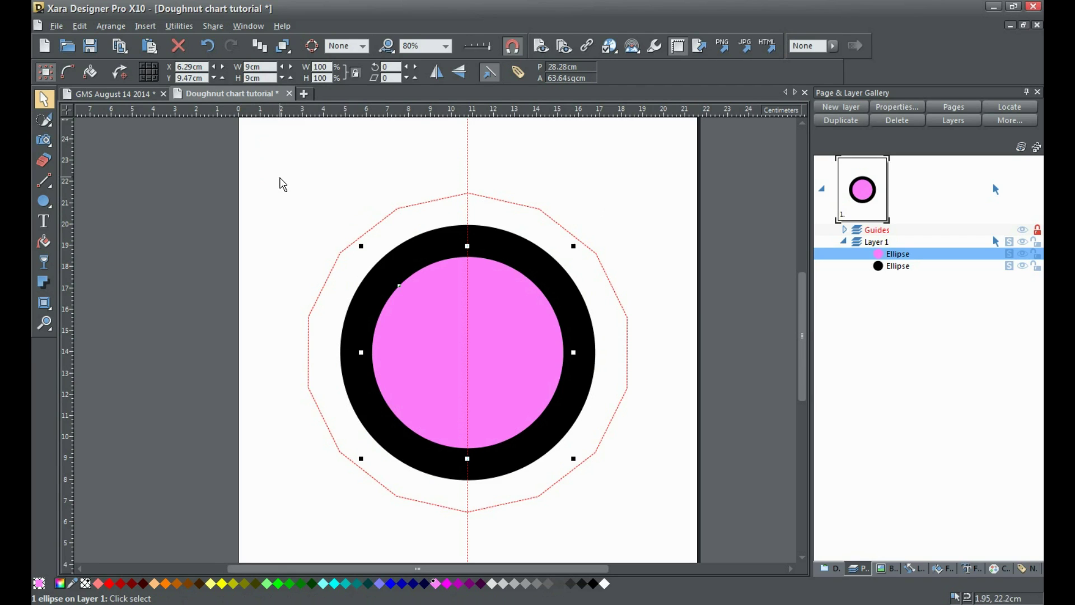
{"action": "left_click_drag", "start_coordinate": [269, 168], "coordinate": [652, 548]}
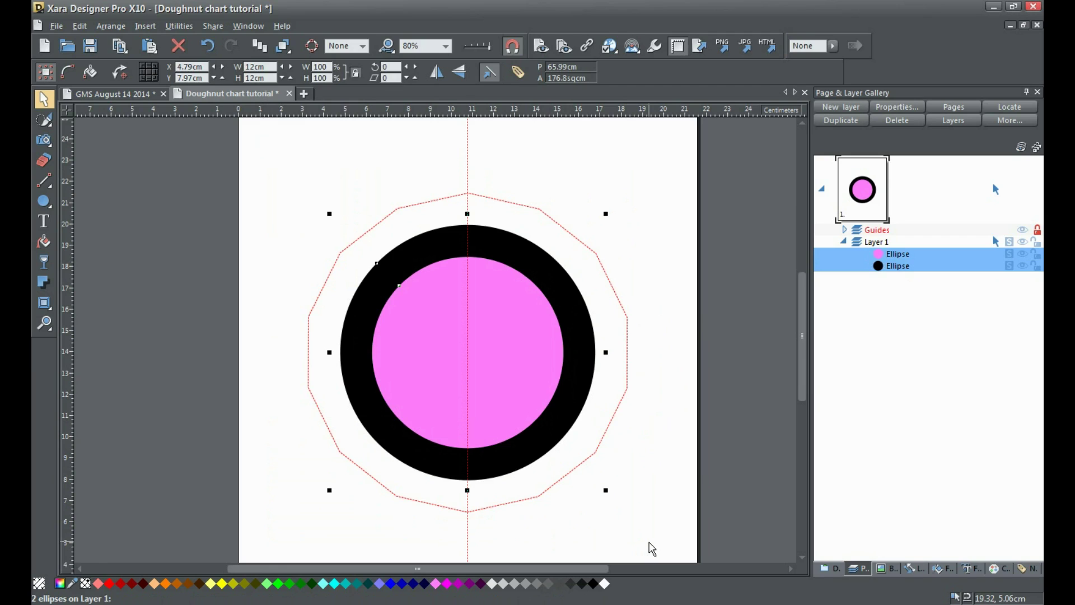
Subtract the pink circle from the black one with Ctrl+2 and fill the resulting ring pink
{"action": "key", "text": "ctrl+2"}
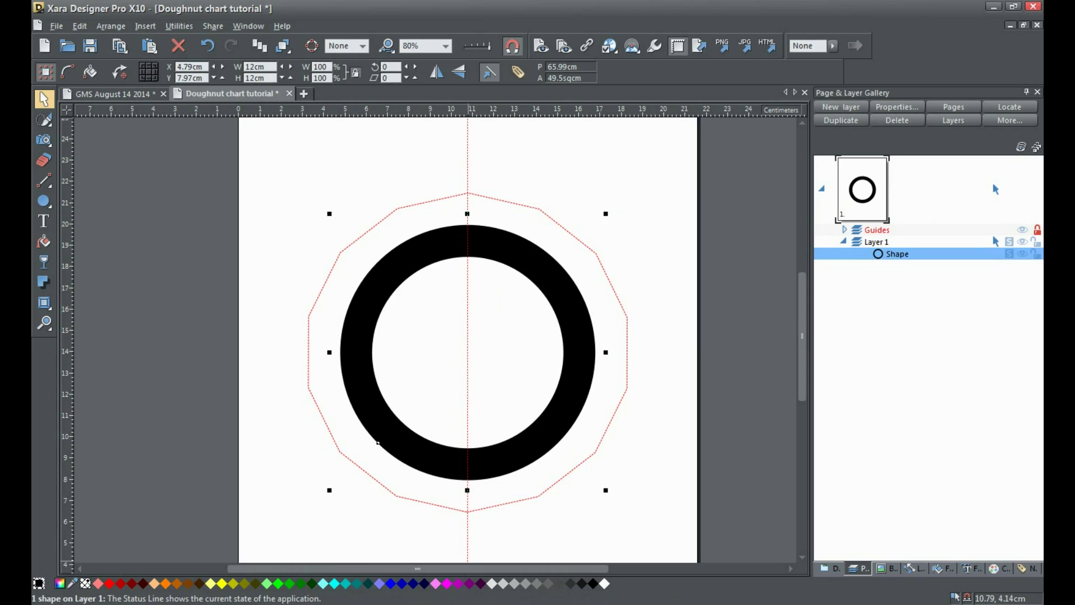
{"action": "left_click", "coordinate": [436, 584]}
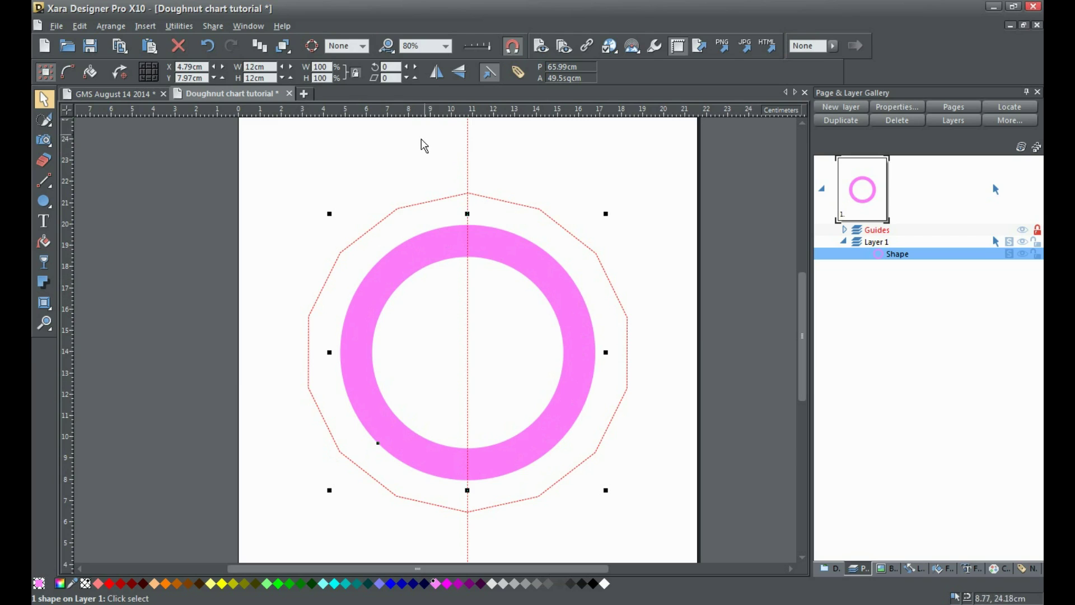
{"action": "left_click", "coordinate": [43, 184]}
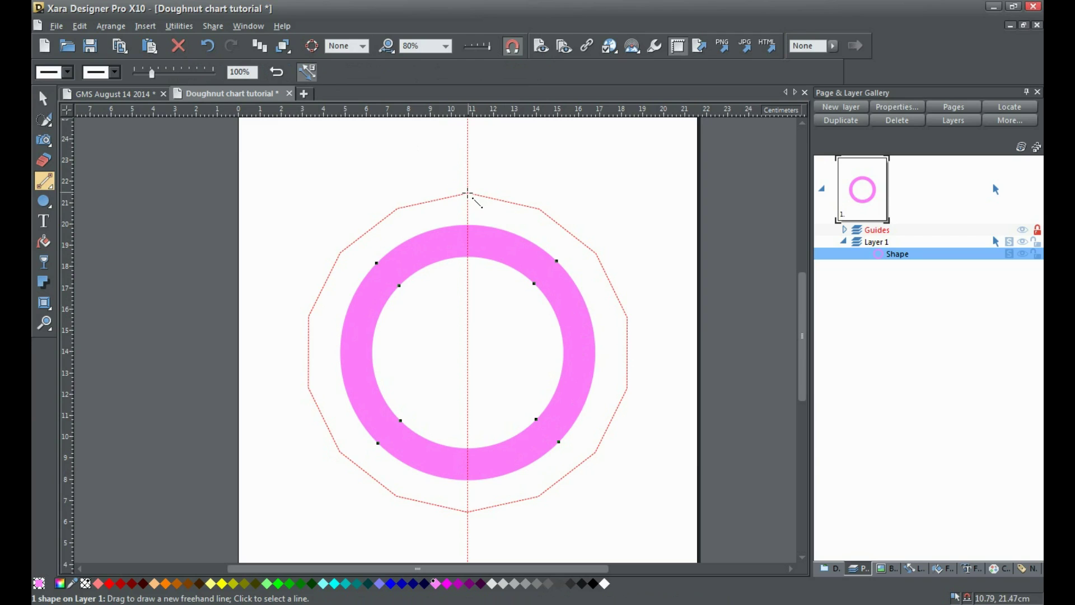
Draw a vertical line from the top to the bottom polygon point and make it 4pt wide
{"action": "left_click_drag", "start_coordinate": [468, 193], "coordinate": [467, 511]}
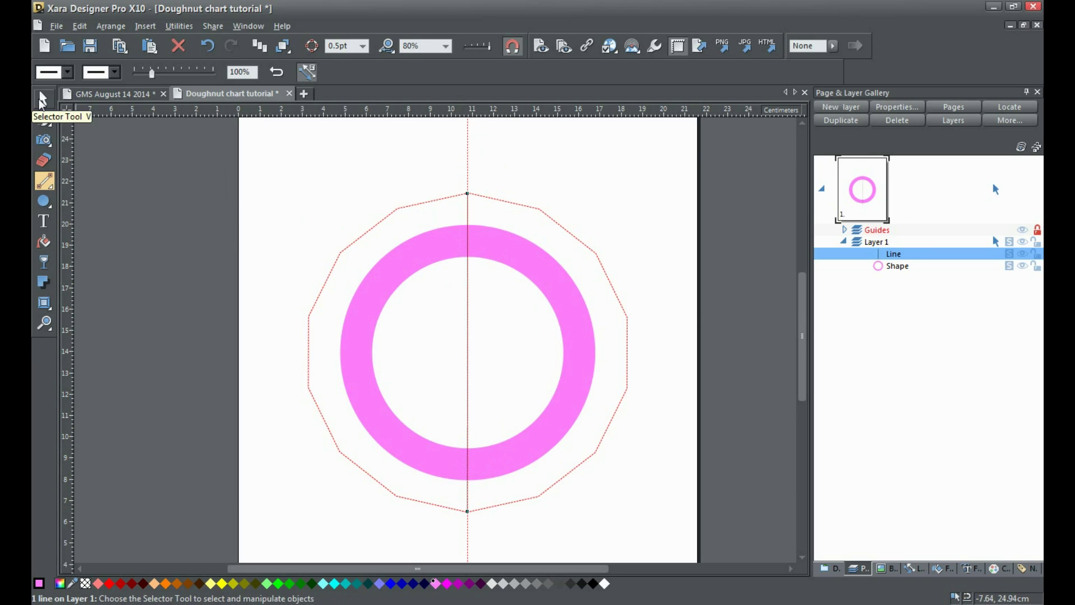
{"action": "left_click", "coordinate": [365, 46]}
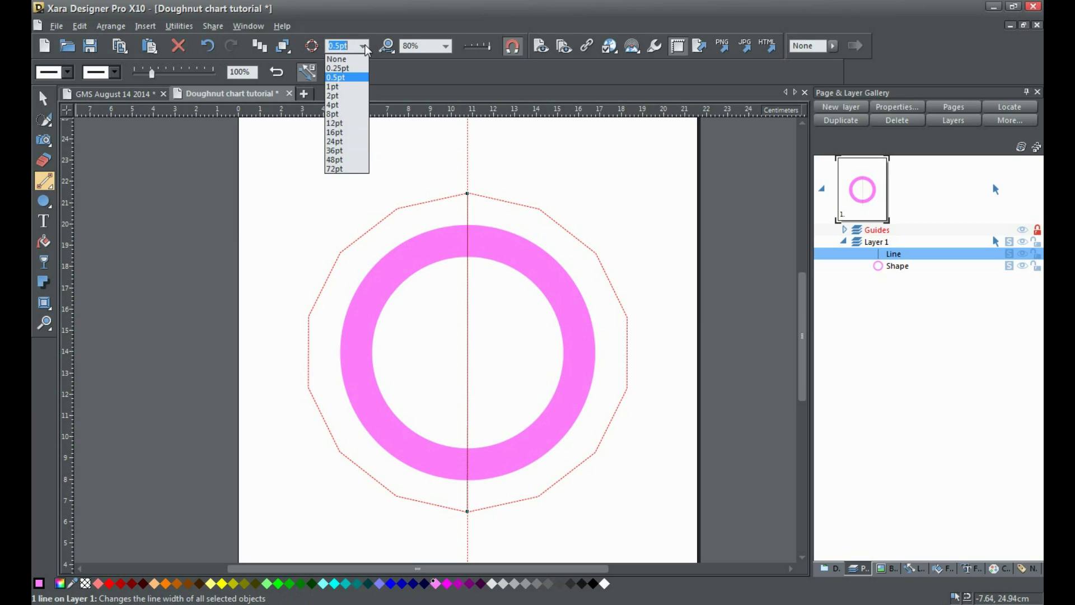
{"action": "left_click", "coordinate": [347, 106]}
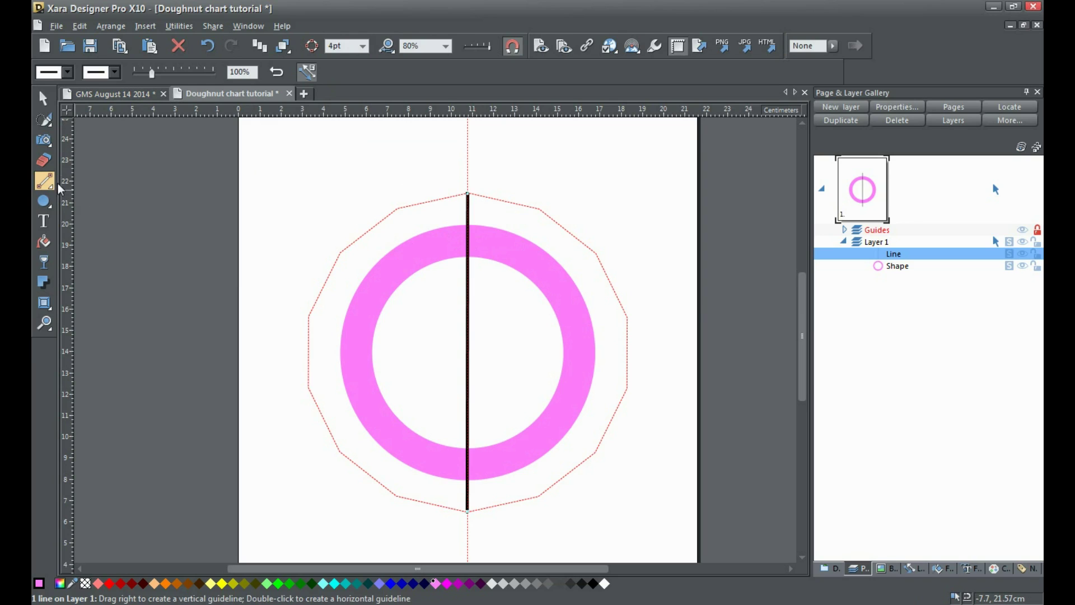
{"action": "mouse_move", "coordinate": [48, 185]}
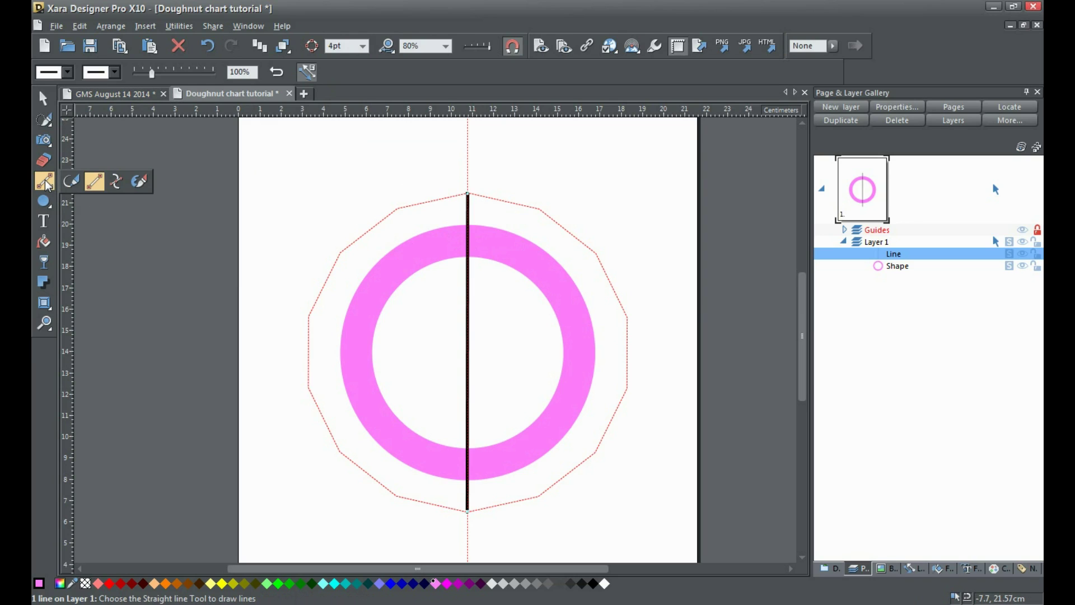
Draw six more lines through the centre joining opposite polygon points, making seven spokes
{"action": "left_click", "coordinate": [48, 185]}
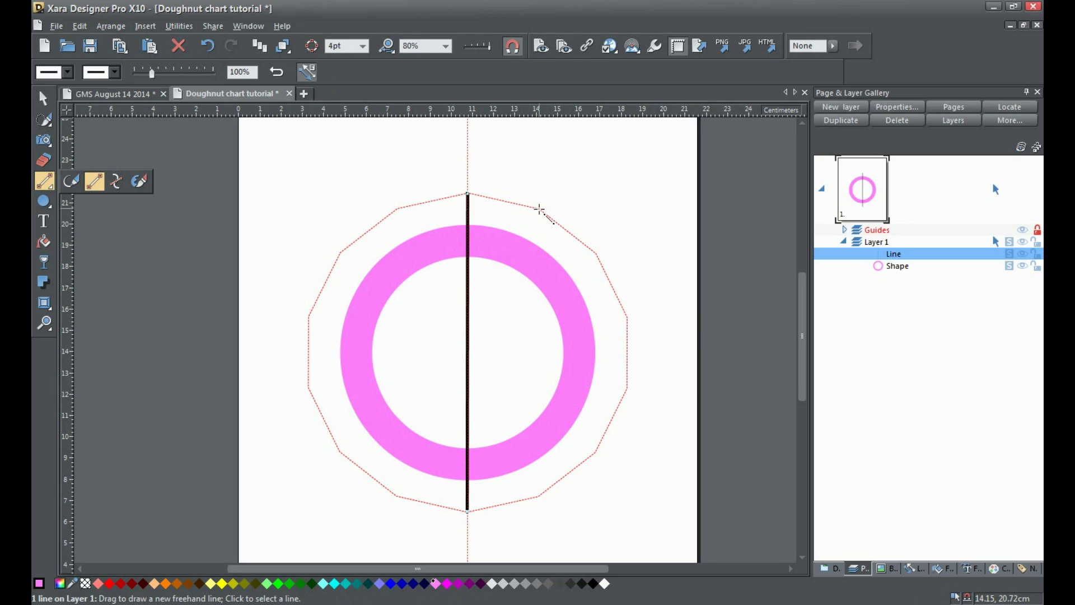
{"action": "mouse_move", "coordinate": [540, 209]}
{"action": "left_mouse_down"}
{"action": "mouse_move", "coordinate": [420, 379]}
{"action": "mouse_move", "coordinate": [396, 495]}
{"action": "left_mouse_up"}
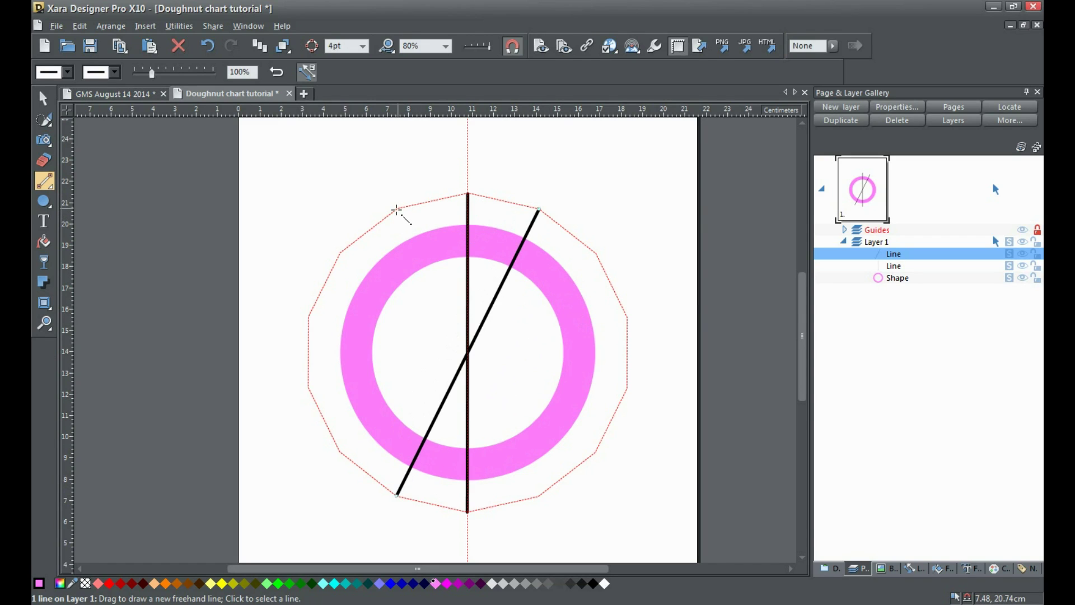
{"action": "mouse_move", "coordinate": [397, 209]}
{"action": "left_mouse_down"}
{"action": "mouse_move", "coordinate": [501, 469]}
{"action": "mouse_move", "coordinate": [538, 496]}
{"action": "left_mouse_up"}
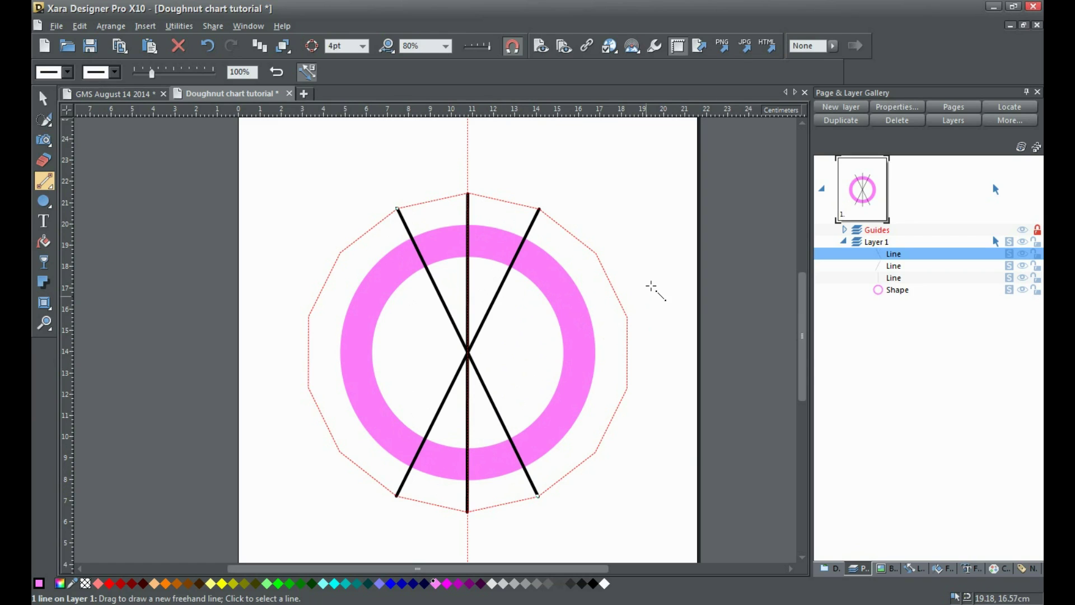
{"action": "left_click_drag", "start_coordinate": [597, 255], "coordinate": [339, 451]}
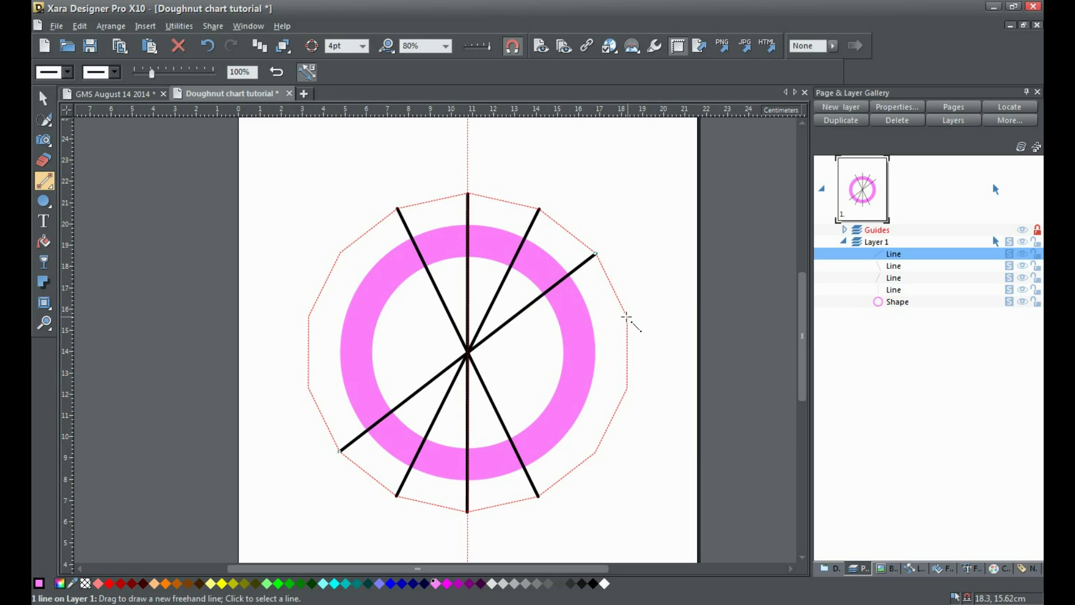
{"action": "left_click_drag", "start_coordinate": [627, 317], "coordinate": [308, 387]}
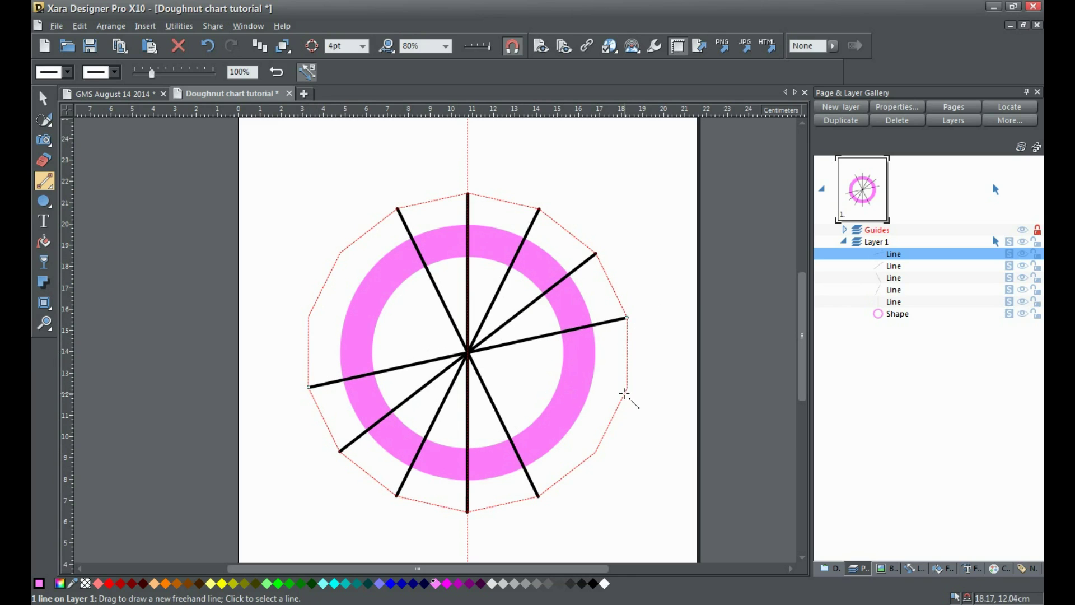
{"action": "left_click_drag", "start_coordinate": [626, 387], "coordinate": [308, 317]}
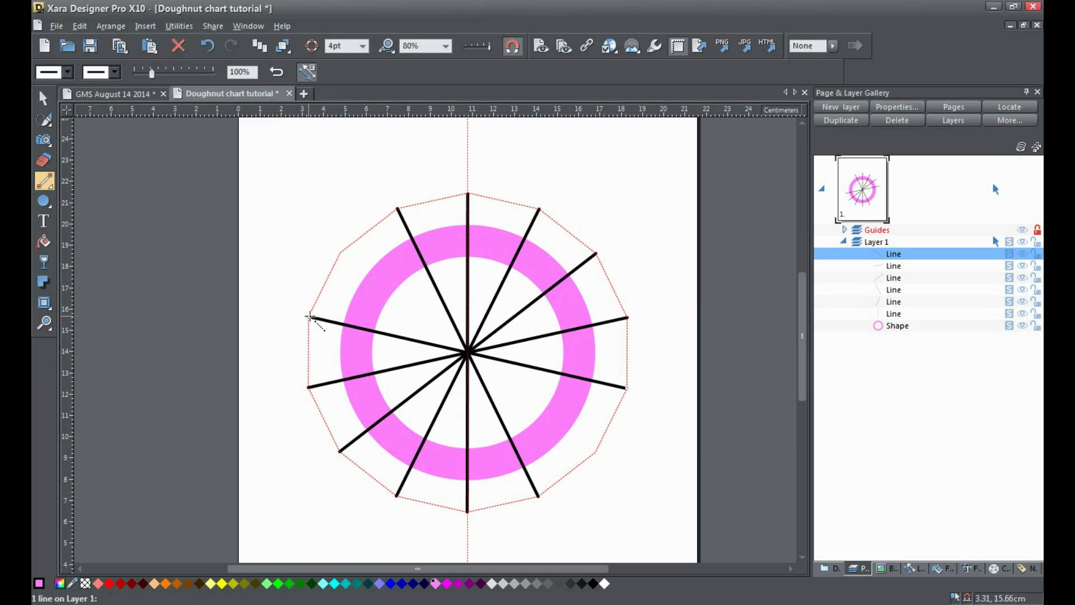
{"action": "left_click_drag", "start_coordinate": [595, 451], "coordinate": [340, 253]}
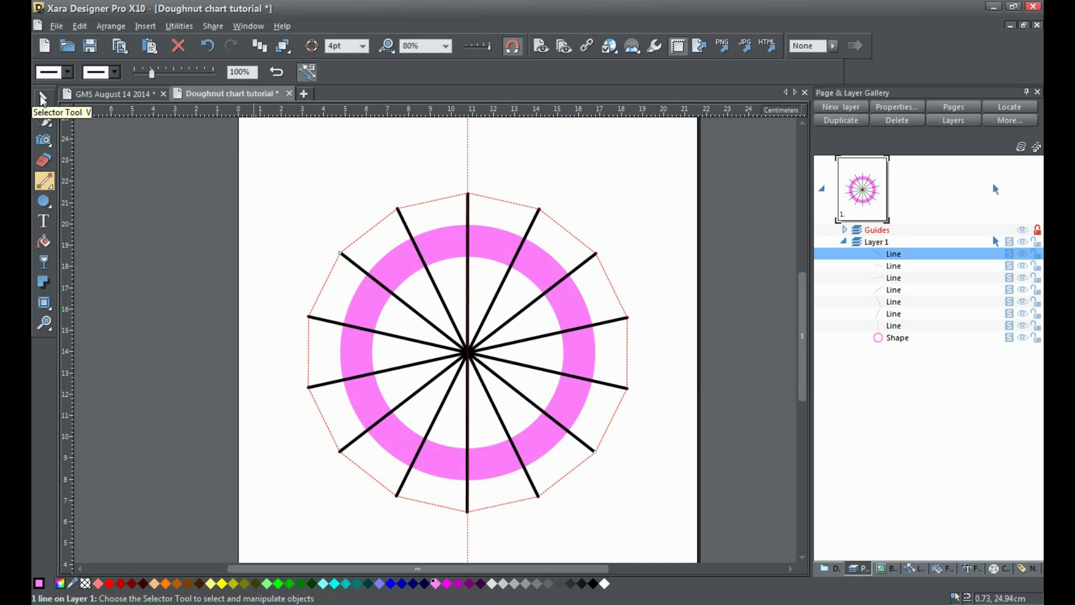
{"action": "left_click", "coordinate": [44, 99]}
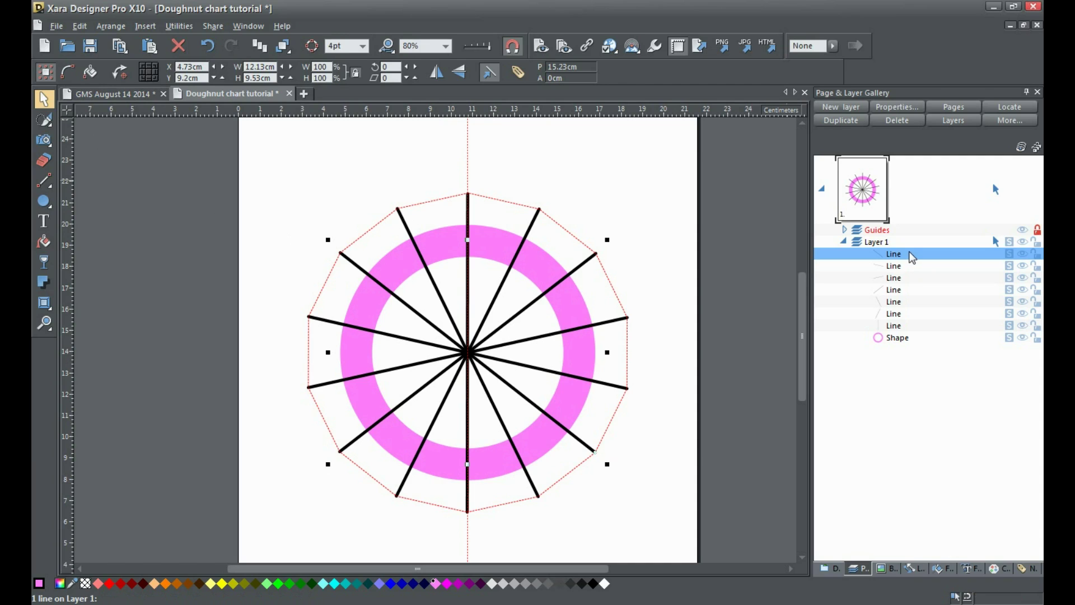
Select the seven spoke lines and convert them to shapes with Convert Line to Shape
{"action": "left_click", "coordinate": [896, 327], "text": "shift"}
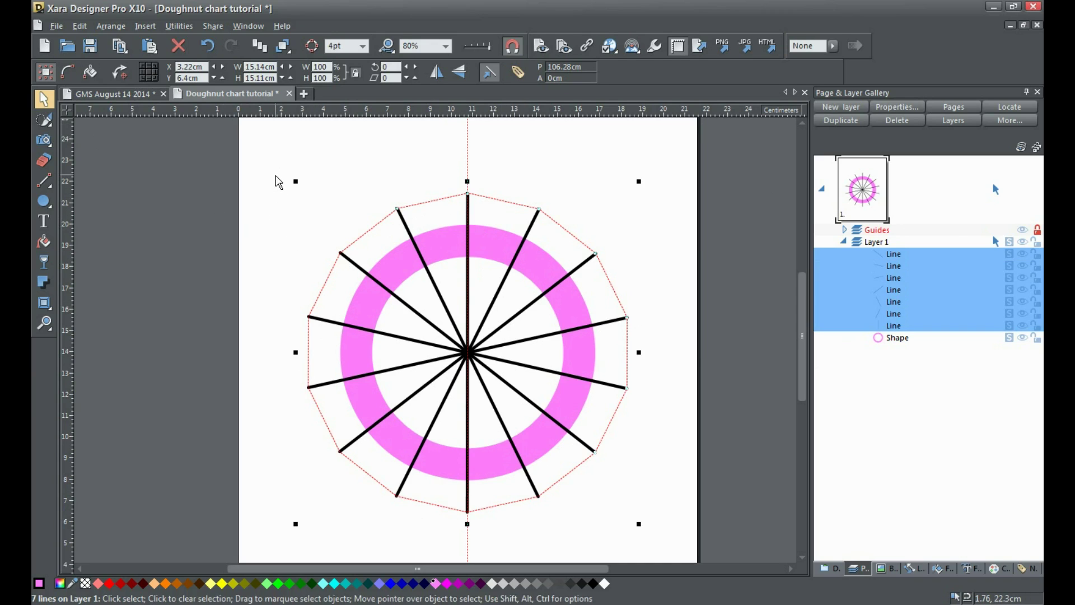
{"action": "right_click", "coordinate": [535, 226]}
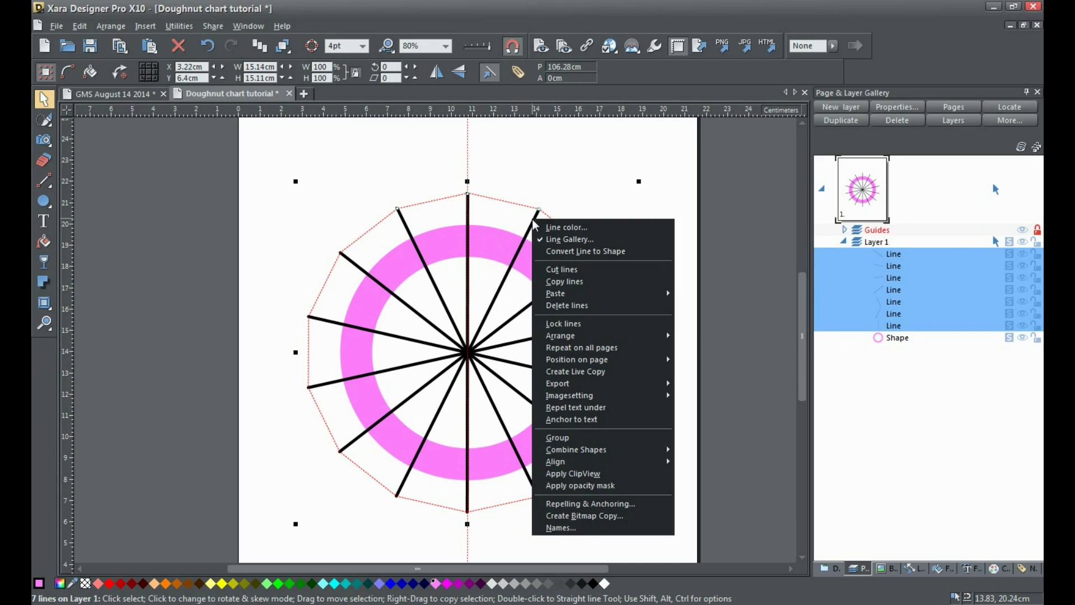
{"action": "left_click", "coordinate": [605, 253]}
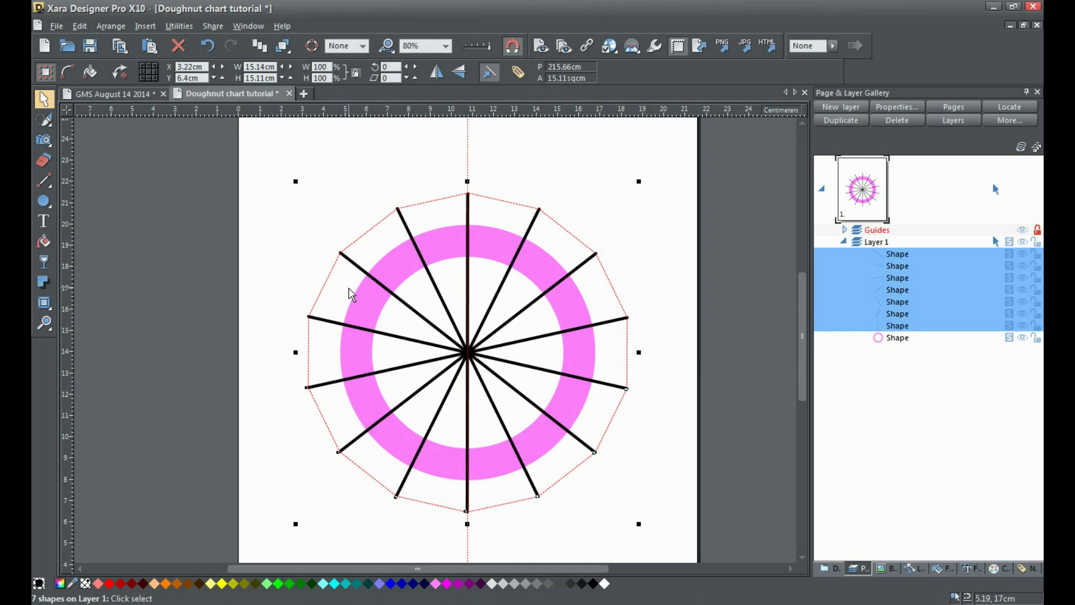
Add the pink ring to the selection and slice it with the spokes using Ctrl+4
{"action": "left_click", "coordinate": [356, 352], "text": "shift"}
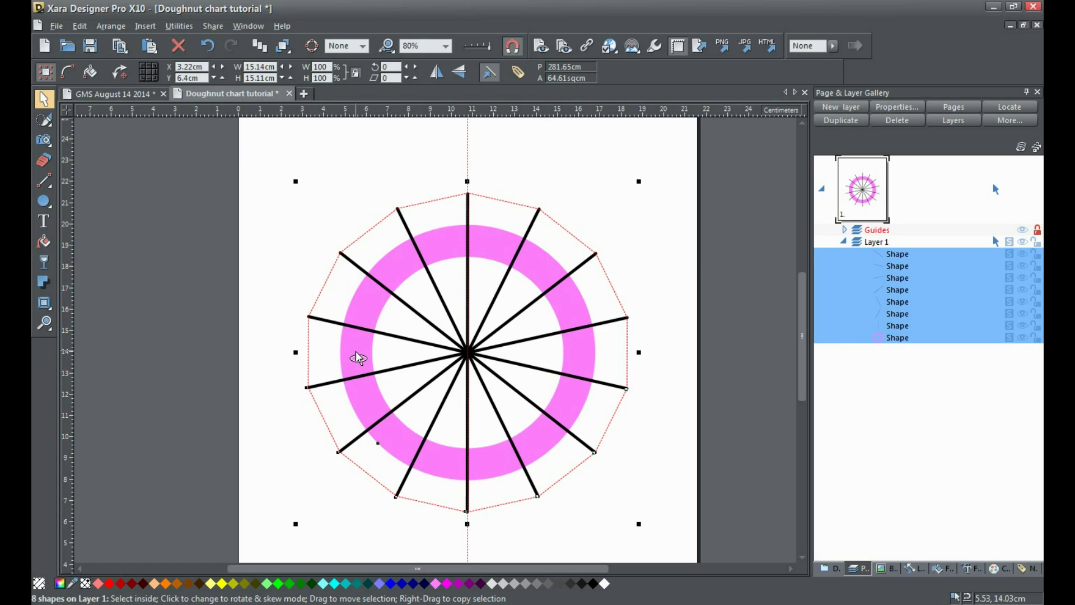
{"action": "key", "text": "ctrl+4"}
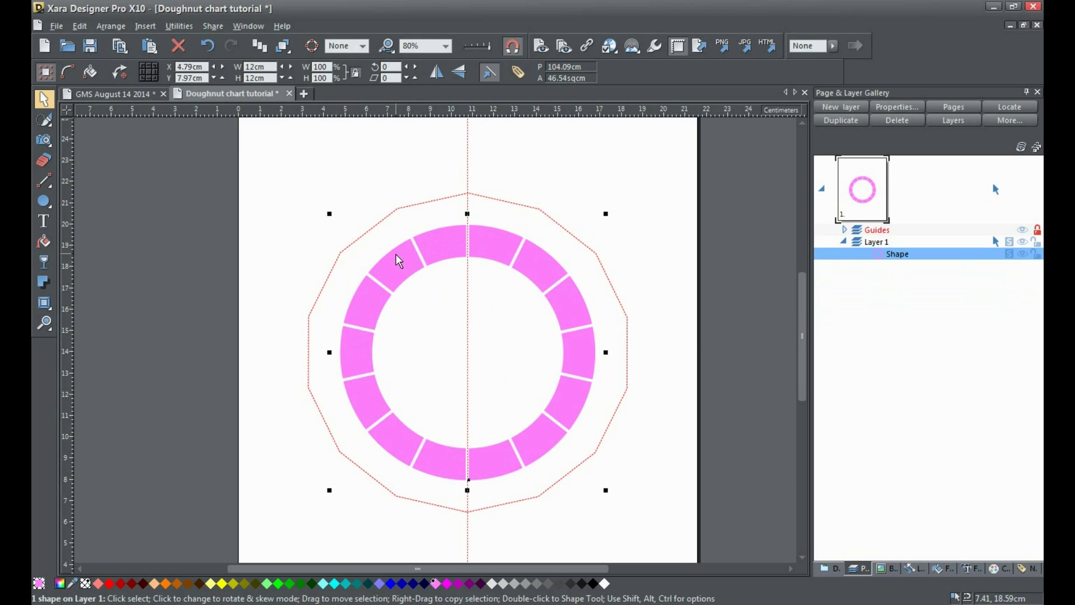
{"action": "left_click", "coordinate": [112, 28]}
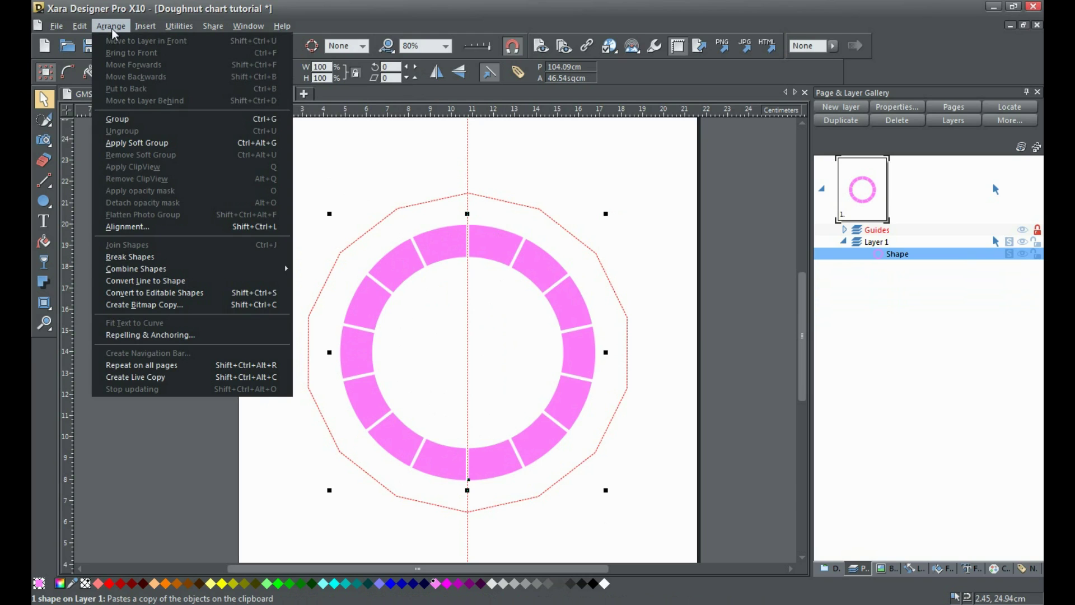
Break the sliced ring into 14 separate segment shapes, then marquee-select them and deselect
{"action": "left_click", "coordinate": [136, 255]}
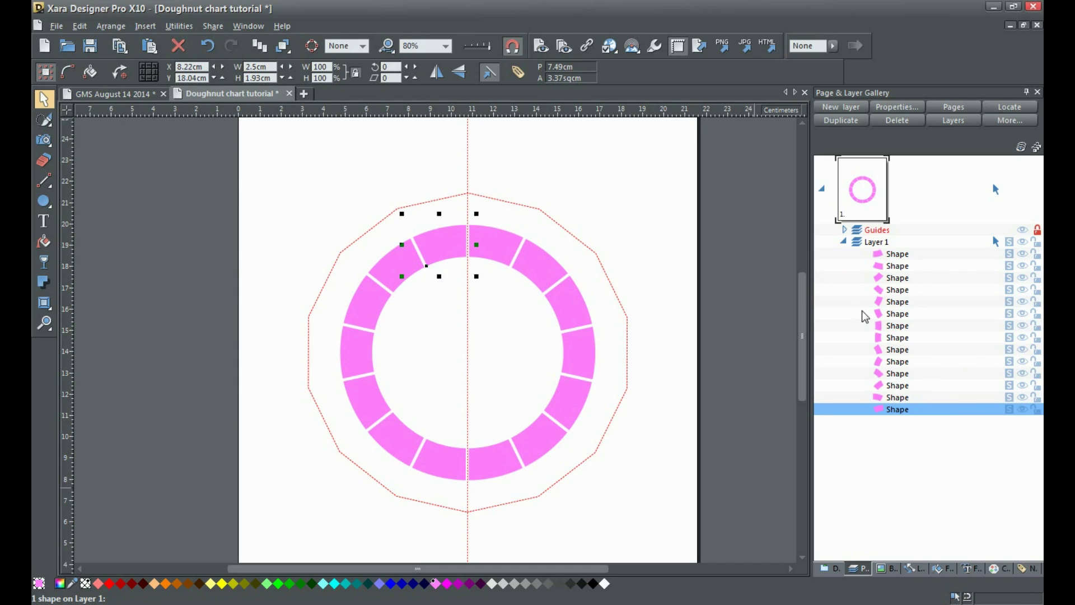
{"action": "mouse_move", "coordinate": [883, 254]}
{"action": "left_click_drag", "start_coordinate": [250, 154], "coordinate": [683, 532]}
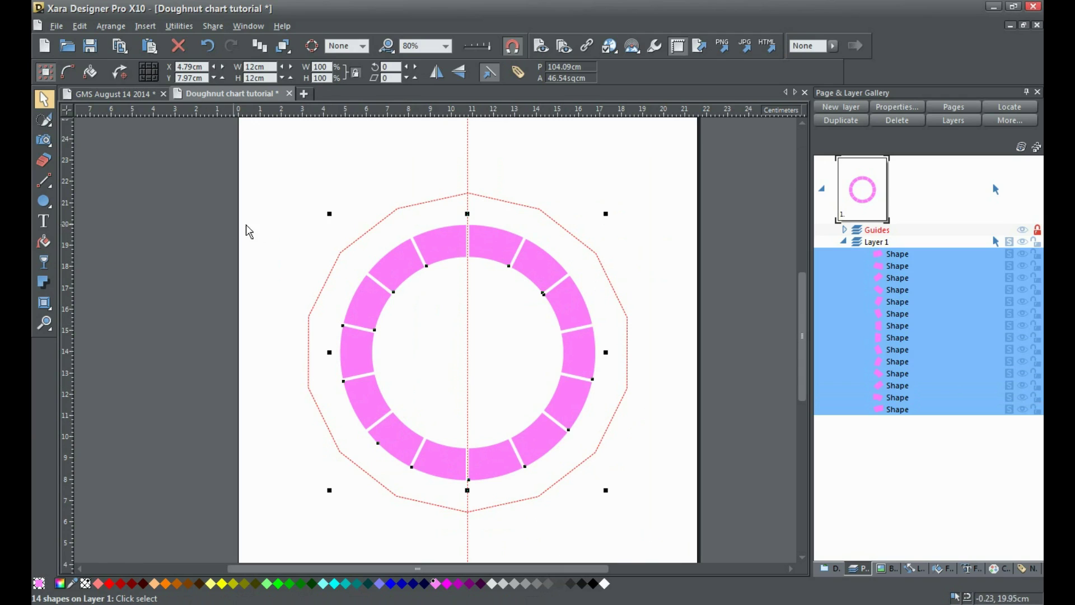
{"action": "left_click", "coordinate": [276, 224]}
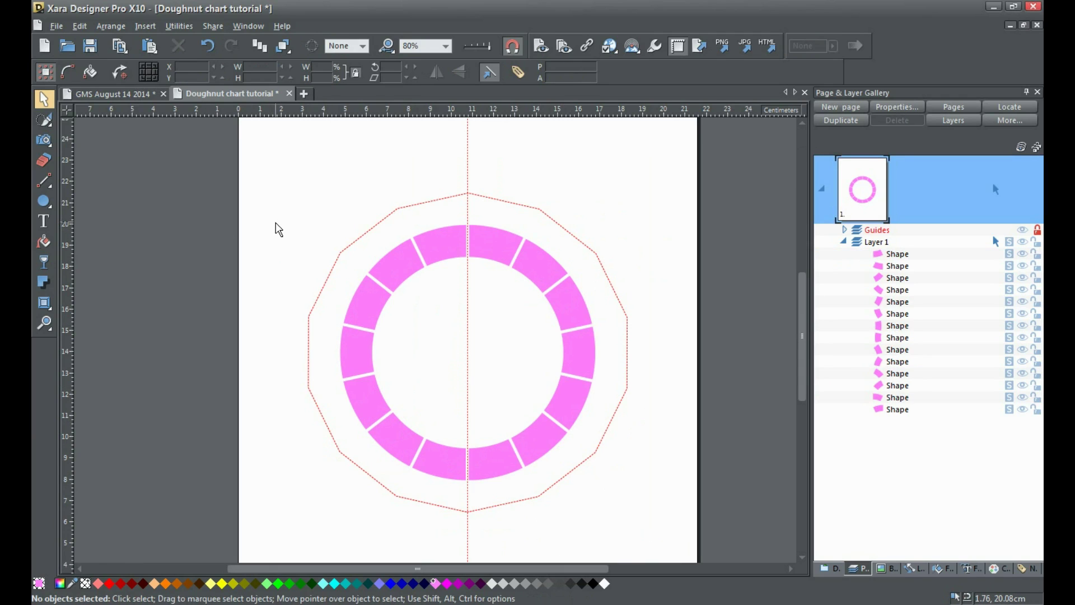